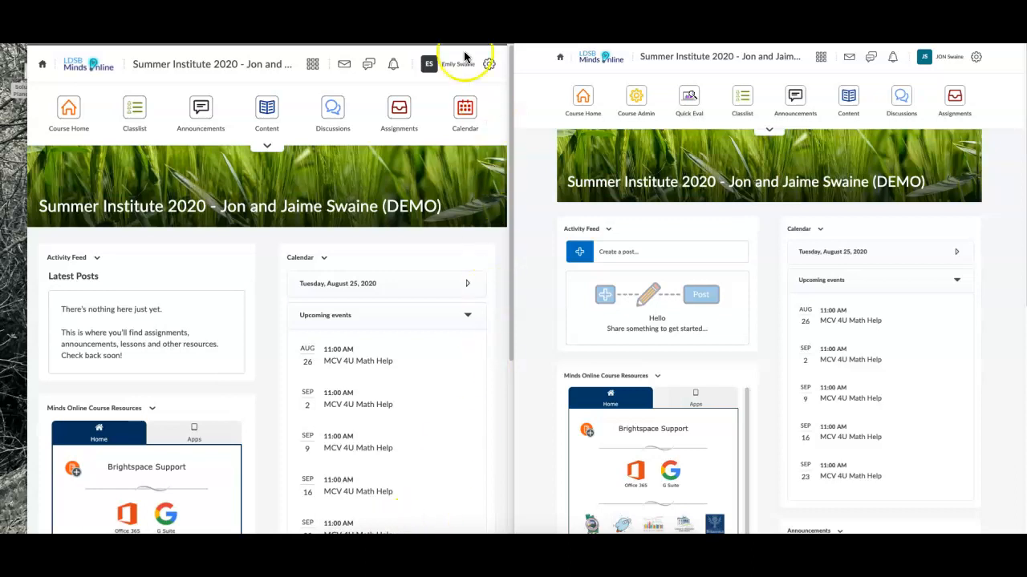
Step: Open the course content in both the teacher and student views and expand Unit 1: Intro to Vectors in each
mouse_move(373, 529)
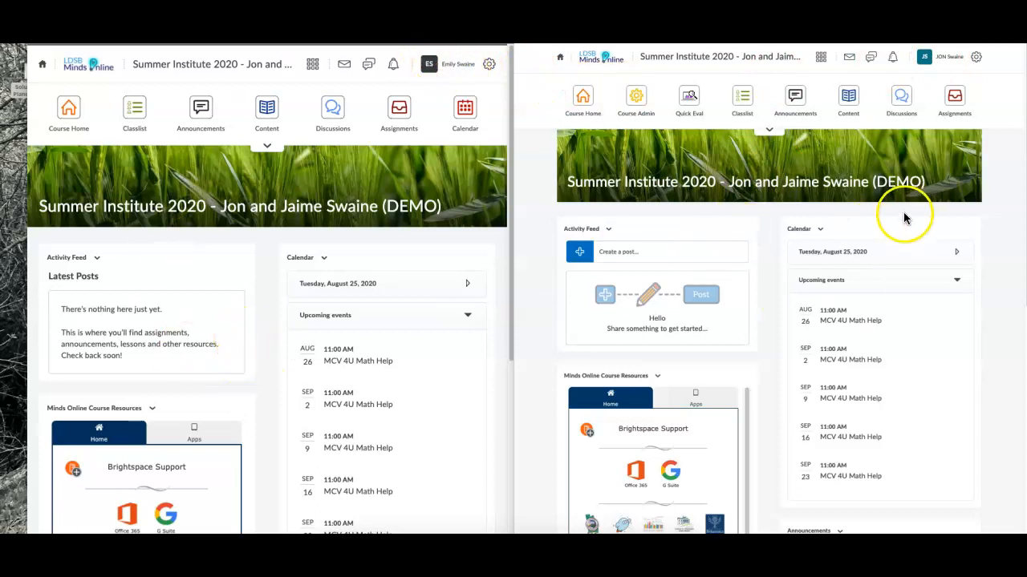
left_click(842, 98)
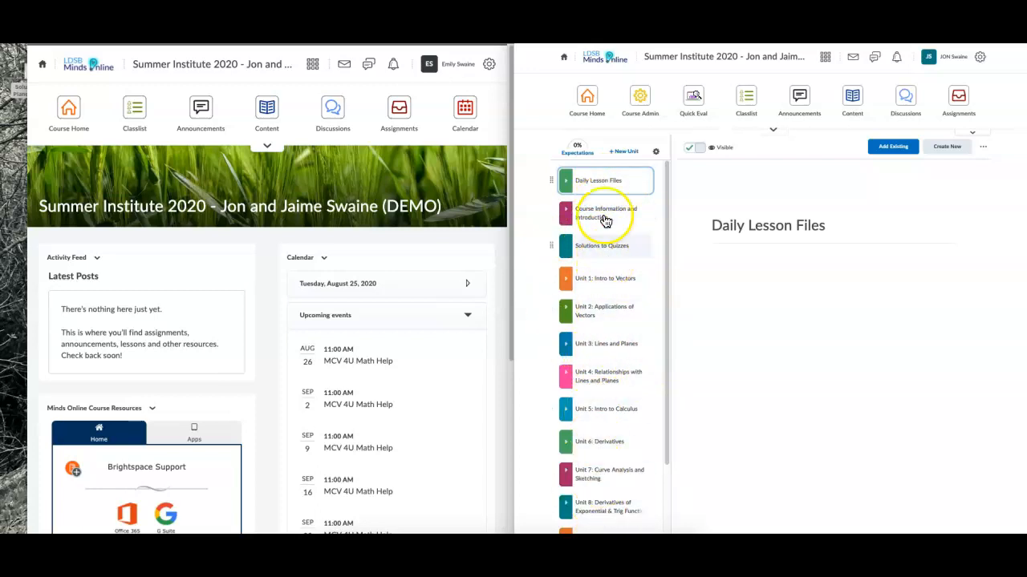
left_click(259, 131)
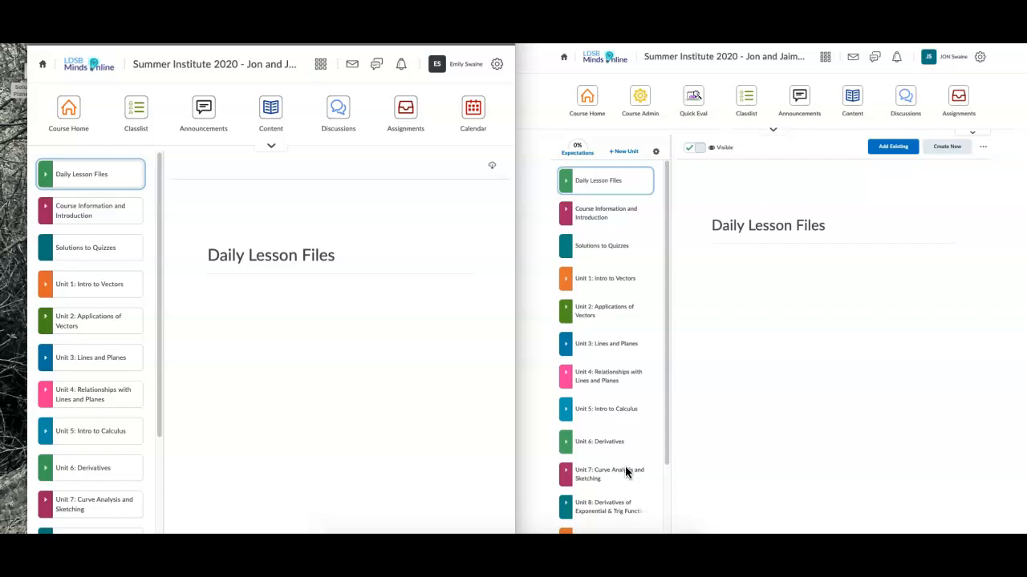
left_click(591, 277)
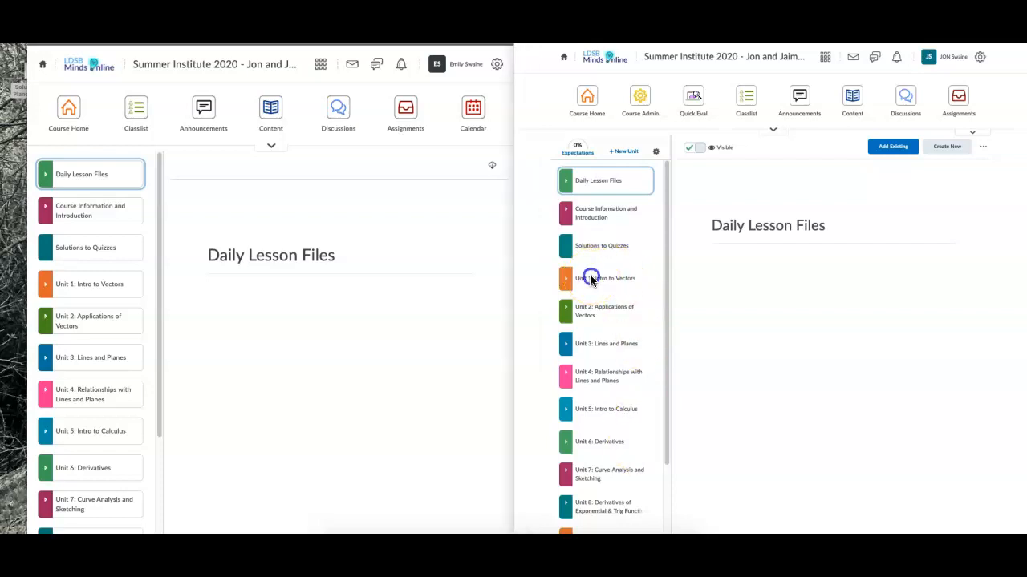
left_click(567, 287)
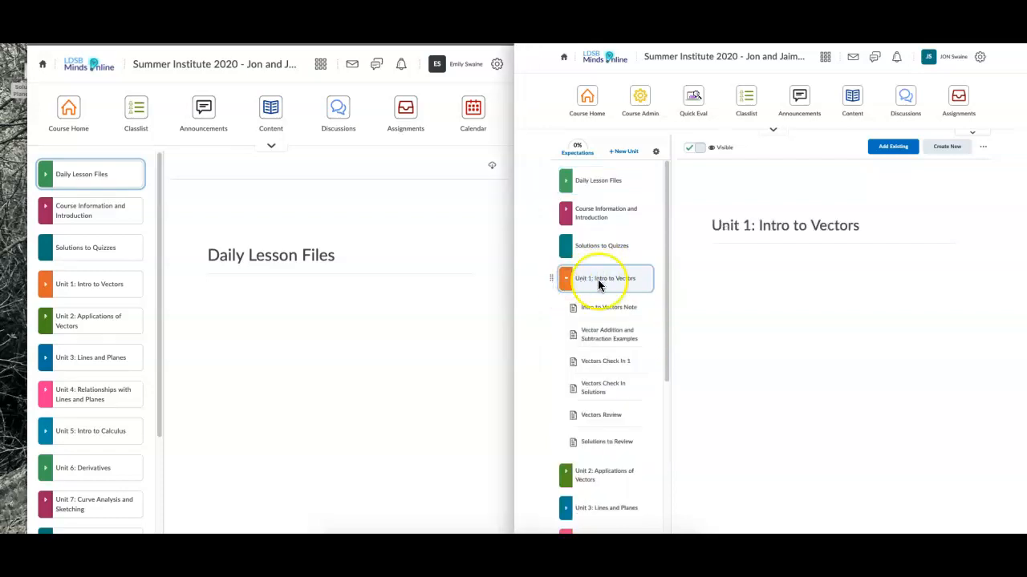
left_click(46, 289)
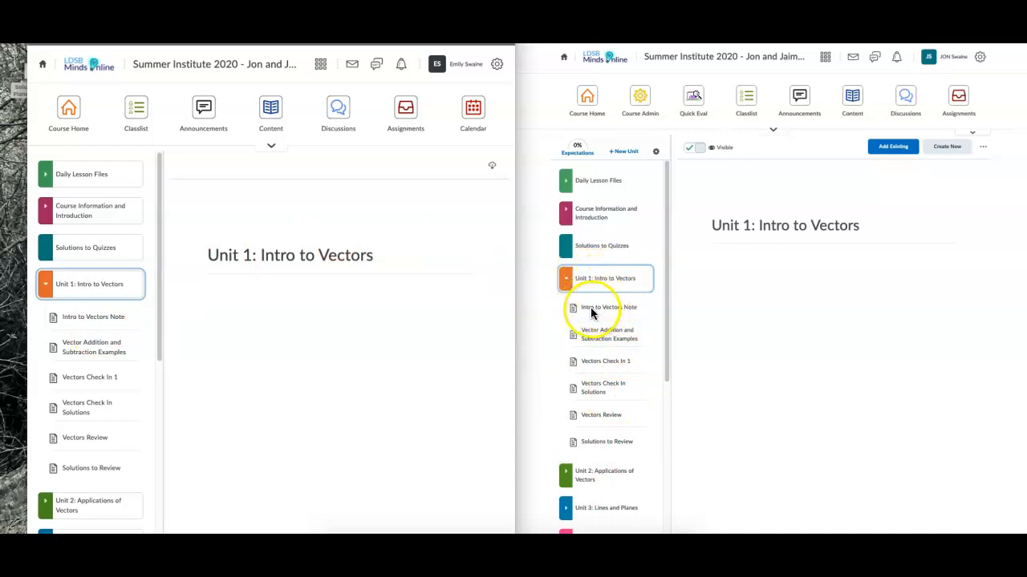
Step: Hide every topic in Unit 1: Intro to Vectors from students except Intro to Vectors Note
left_click_drag(612, 342, 626, 341)
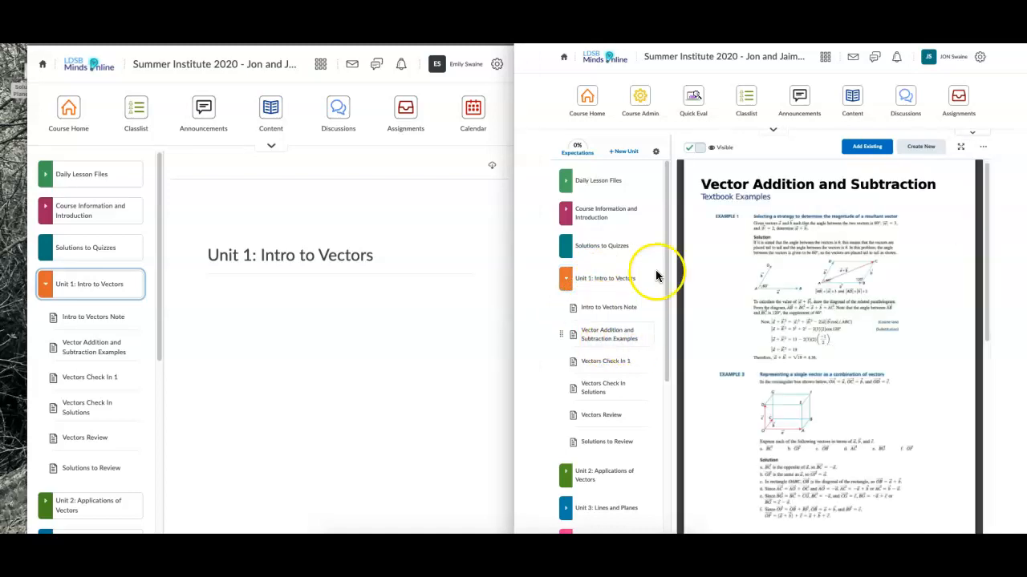
left_click(697, 150)
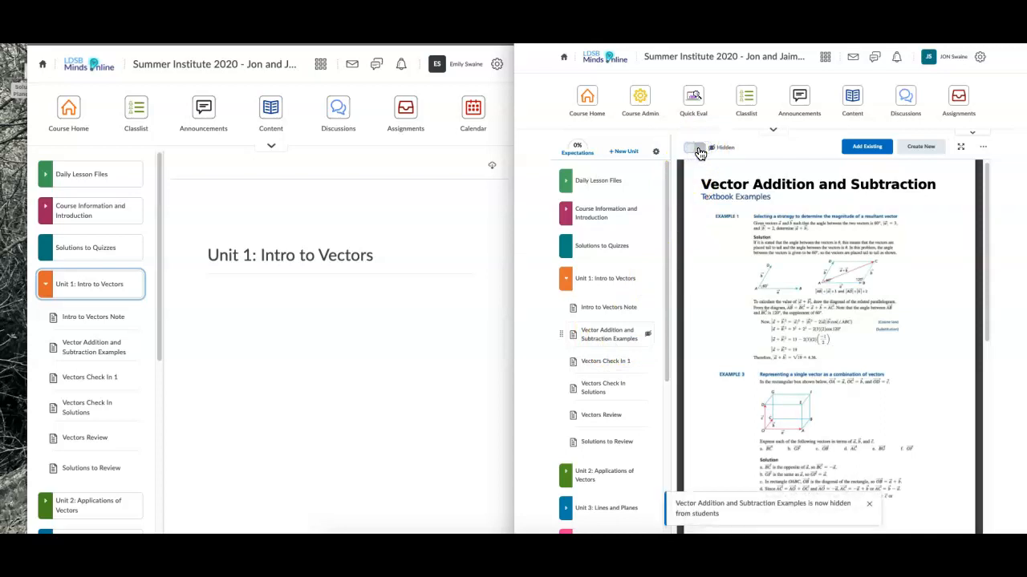
left_click(614, 360)
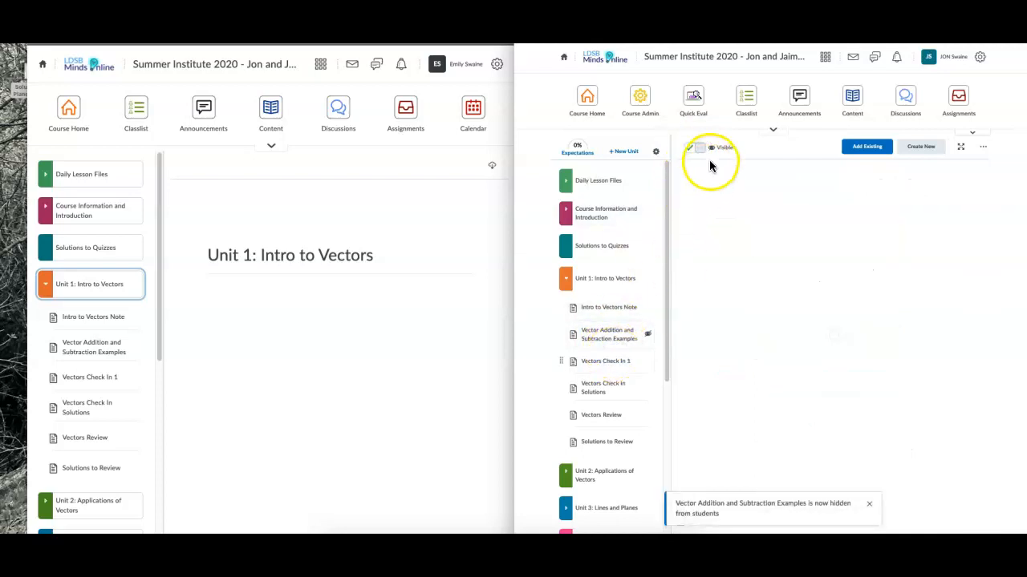
left_click(695, 149)
left_click(627, 393)
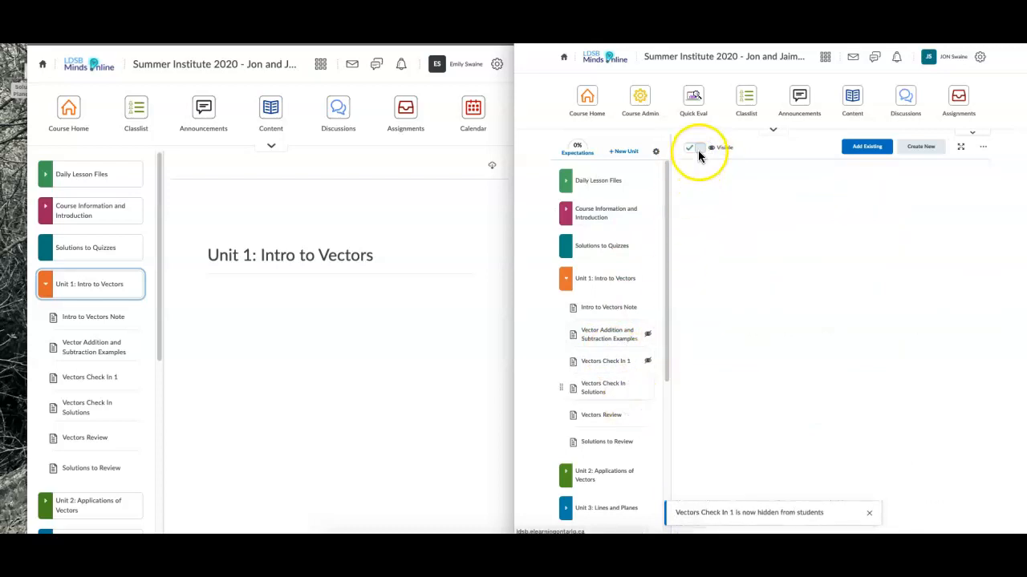
left_click(698, 153)
left_click(614, 415)
left_click(698, 153)
left_click(619, 439)
left_click(698, 153)
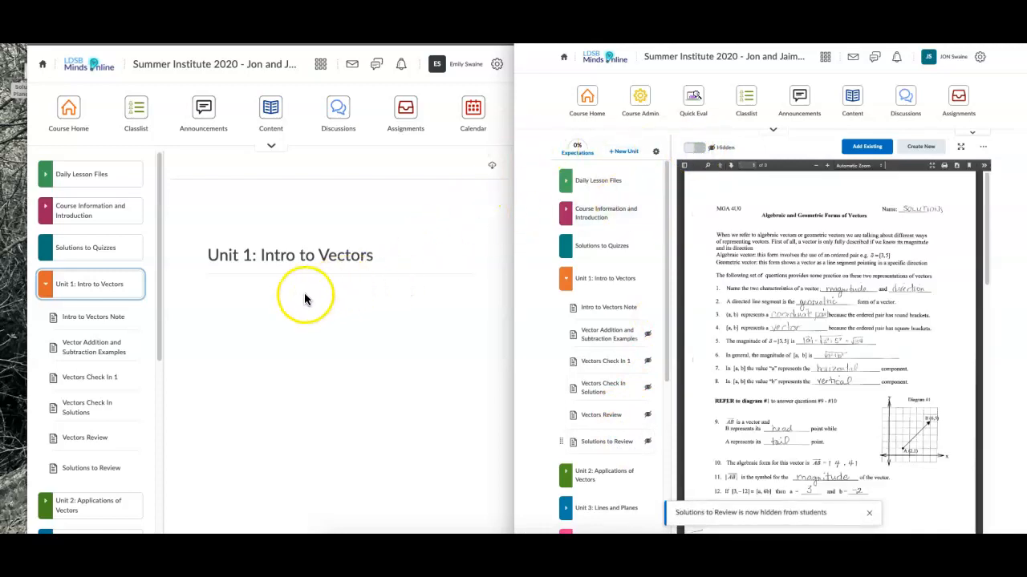
Step: Reload the course content in the student view and expand Unit 1: Intro to Vectors to check its listed topics
left_click(271, 109)
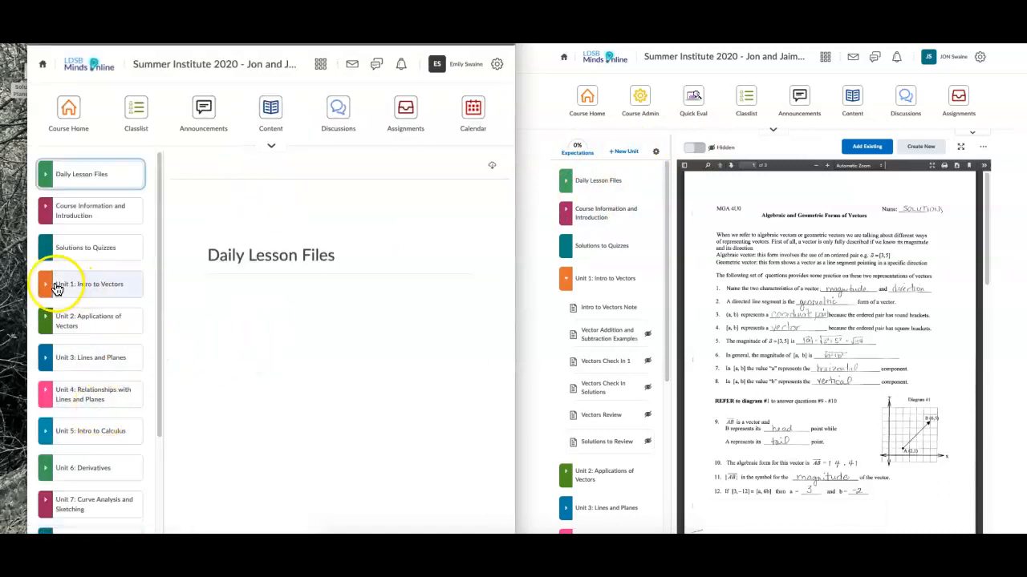
left_click(51, 286)
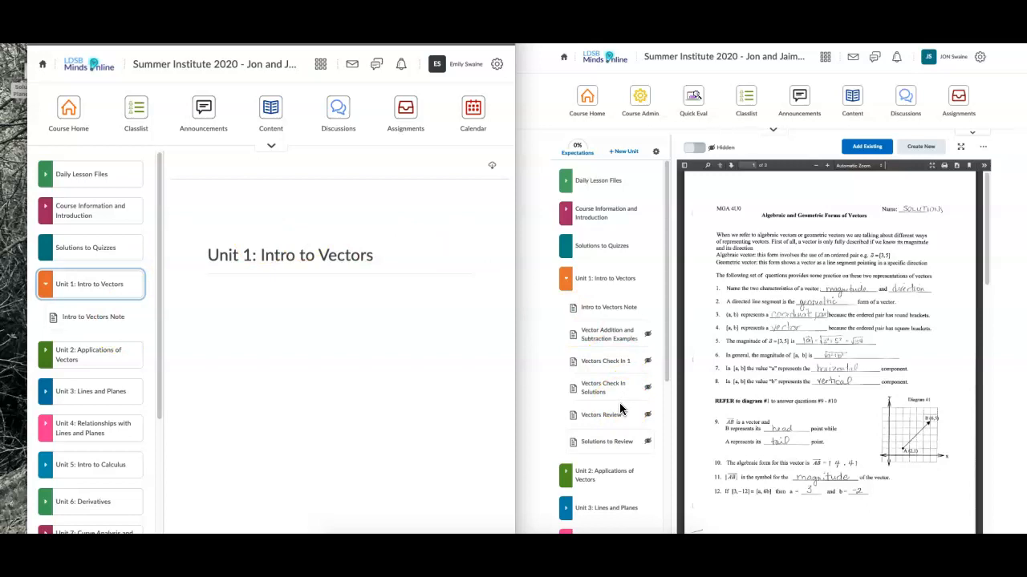
left_click(268, 386)
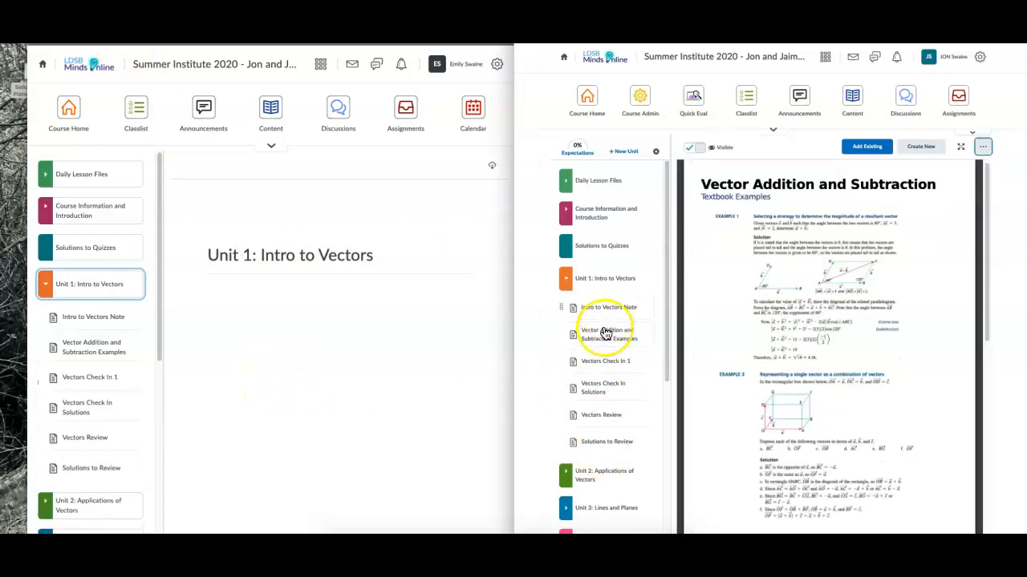
Step: Open the release conditions of the Vector Addition and Subtraction Examples topic in the teacher view's Unit 1
left_click(622, 285)
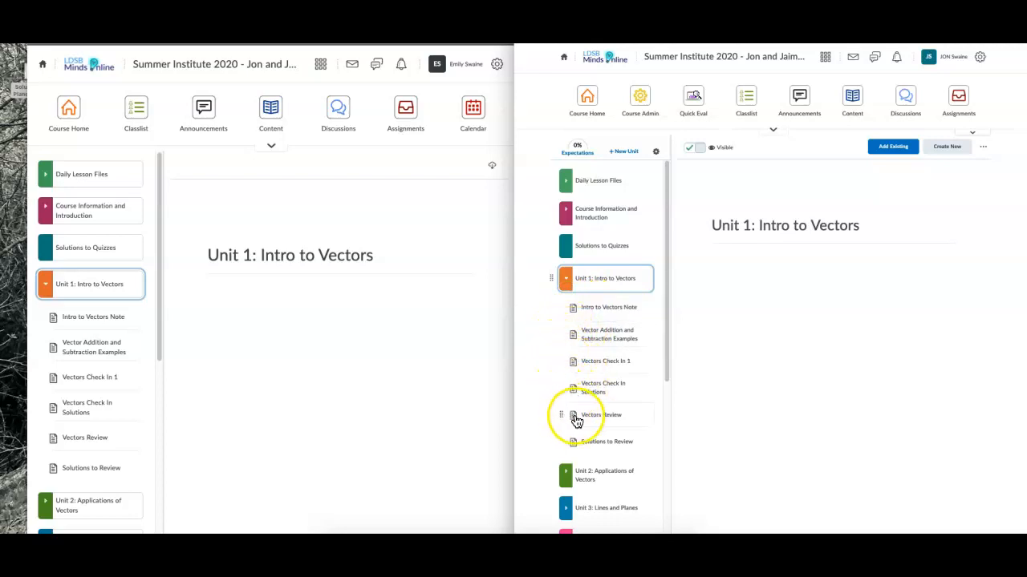
left_click(604, 310)
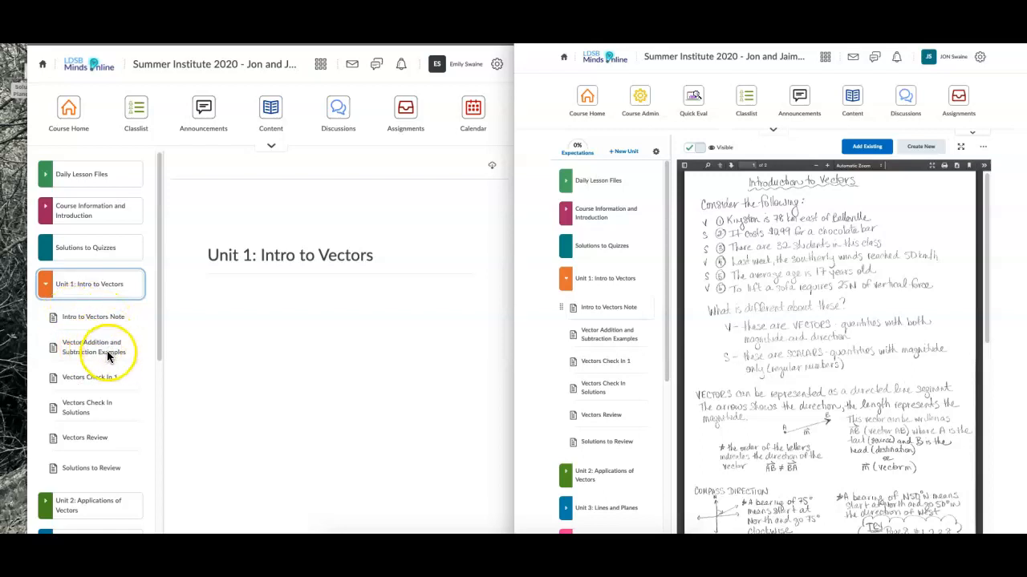
mouse_move(612, 332)
left_mouse_down()
mouse_move(618, 316)
mouse_move(614, 334)
mouse_move(601, 335)
left_mouse_up()
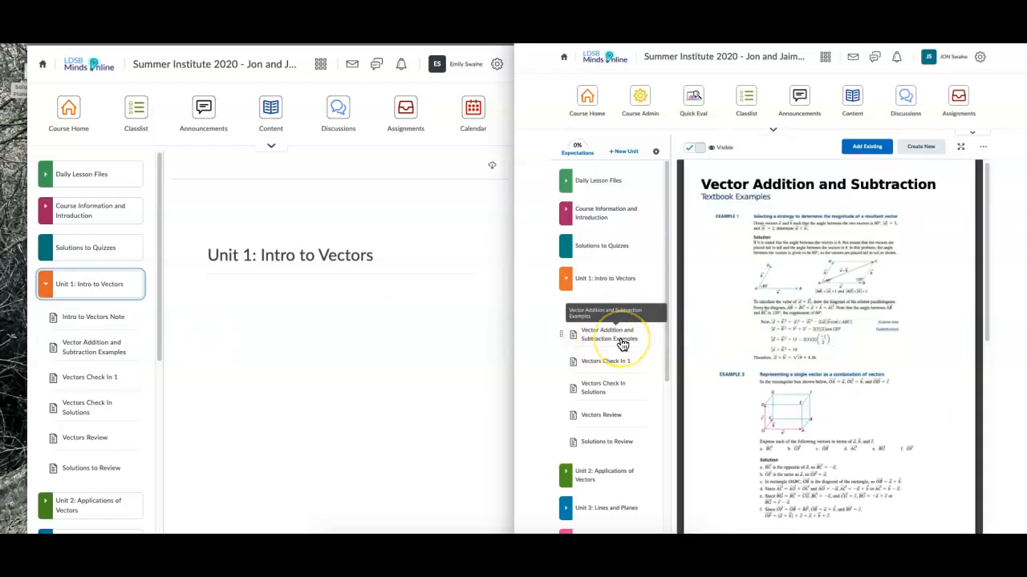
left_click(983, 148)
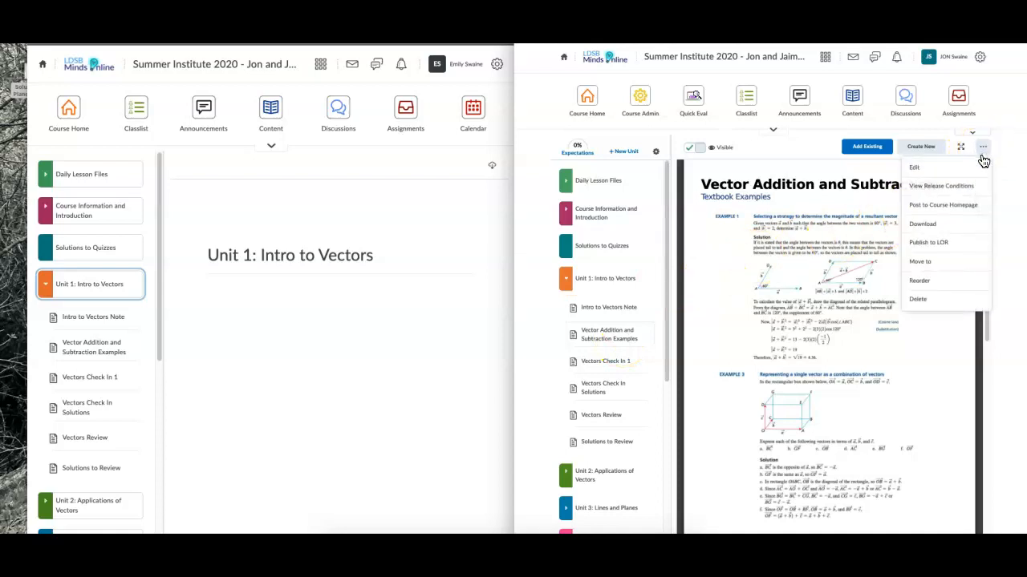
left_click(940, 189)
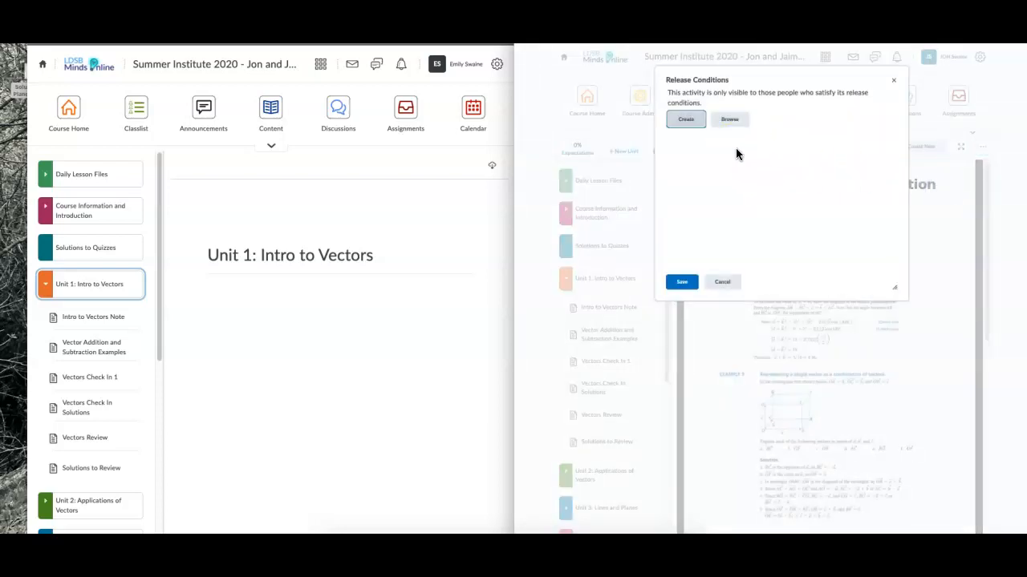
Step: Start a new release condition and set its condition type to Visited content topic
left_click(690, 122)
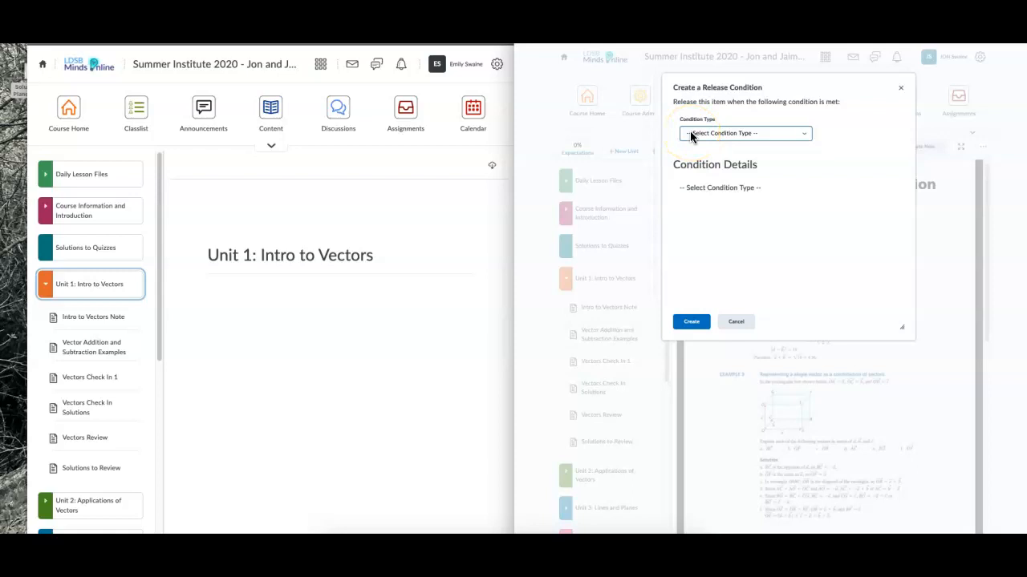
left_click(690, 136)
left_click_drag(820, 149, 831, 266)
left_click_drag(830, 220, 827, 143)
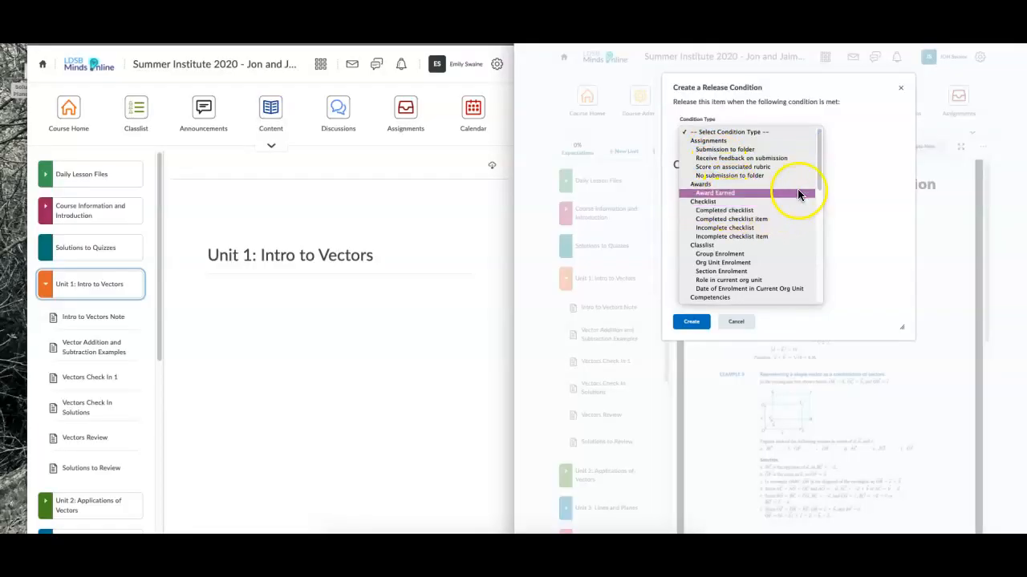
left_click_drag(819, 184, 821, 299)
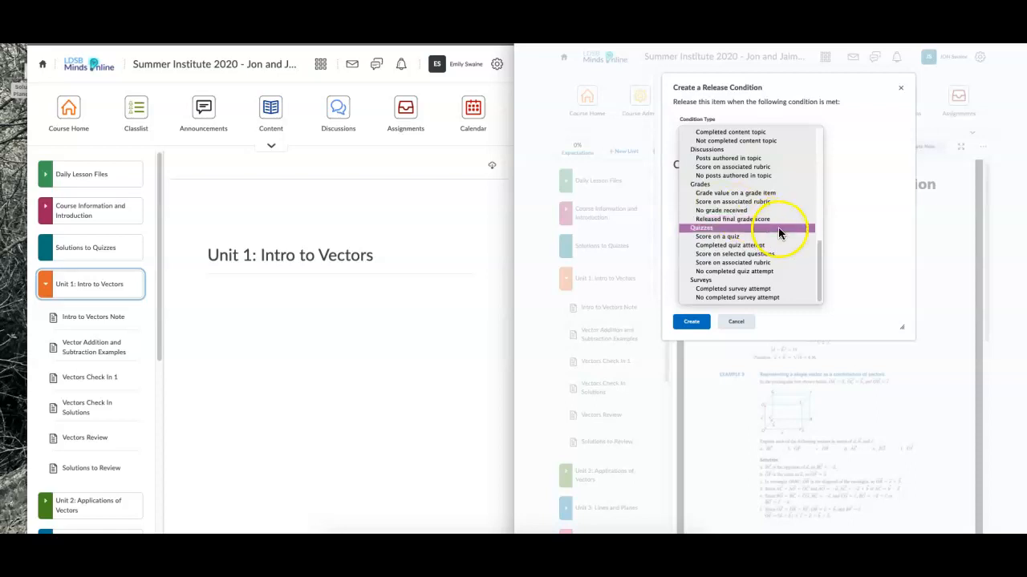
left_click_drag(817, 269, 817, 255)
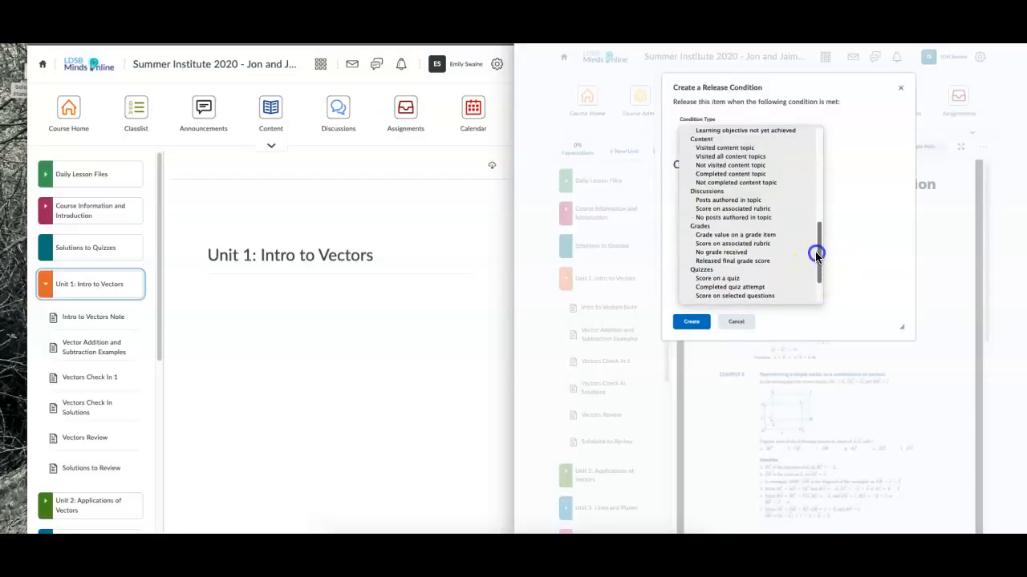
left_click(717, 150)
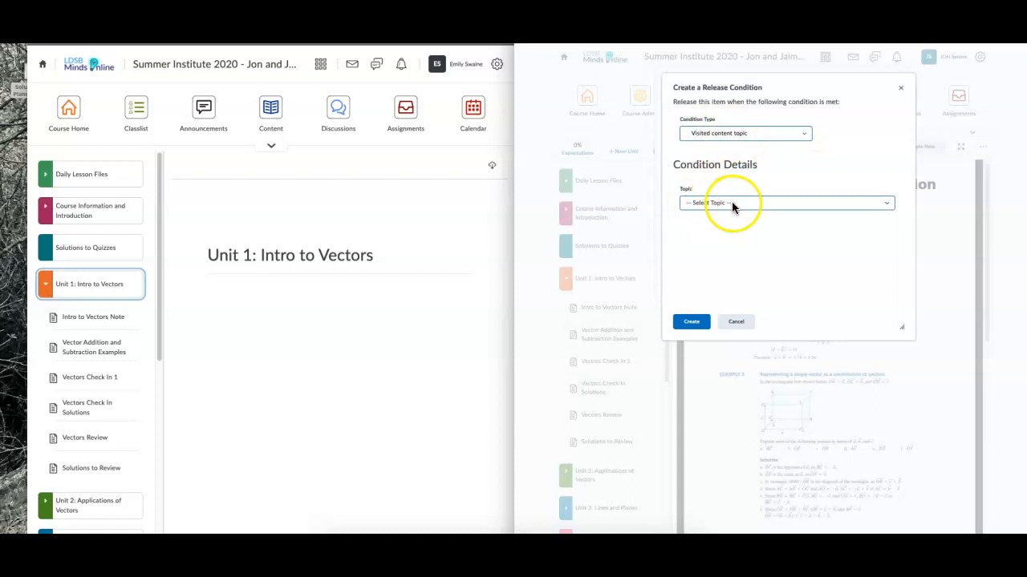
Step: Set the condition's topic to Intro to Vectors Note, create the condition and save the release conditions
left_click(732, 203)
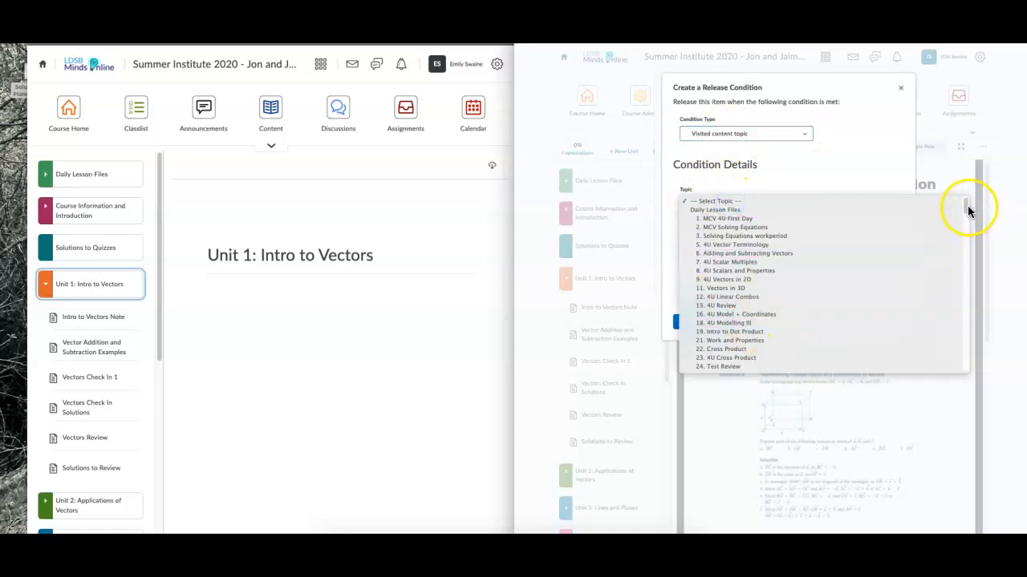
left_click_drag(966, 207, 966, 272)
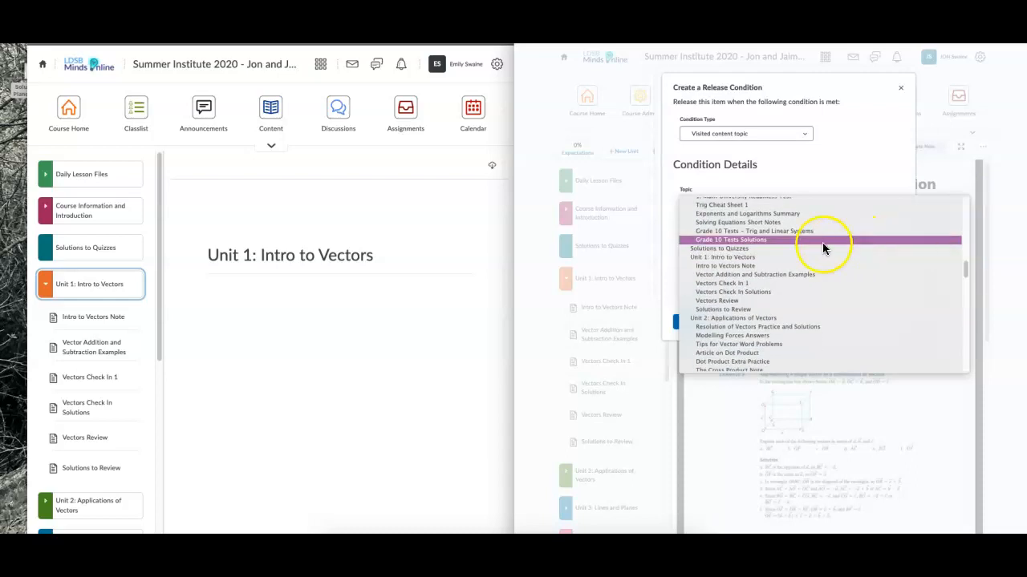
left_click(725, 266)
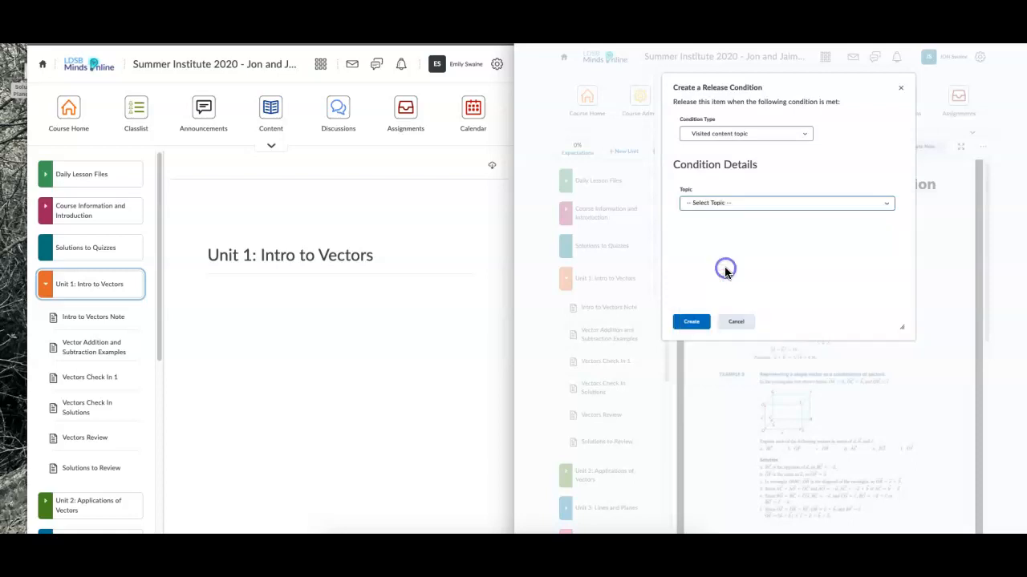
left_click(695, 325)
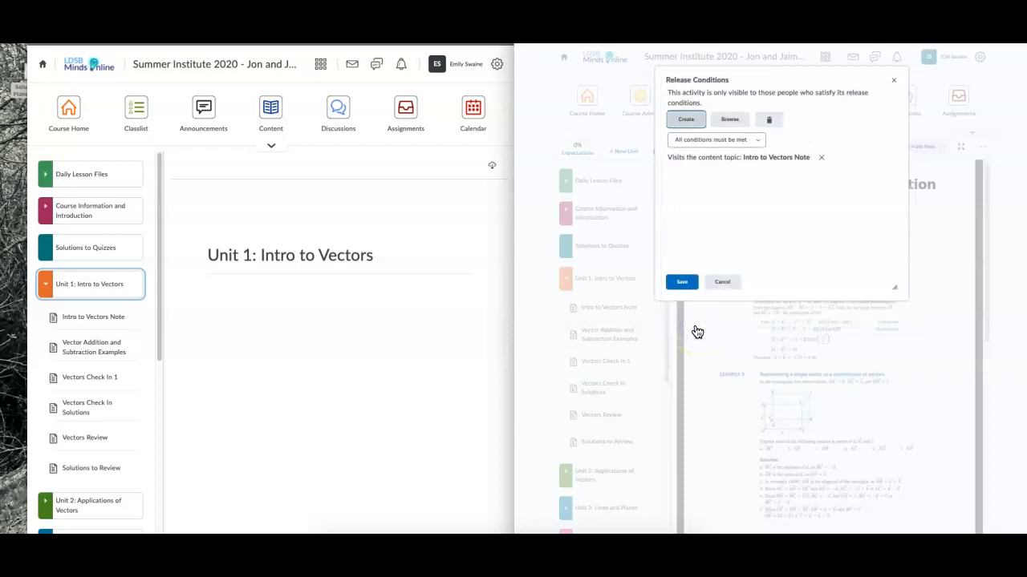
left_click(683, 284)
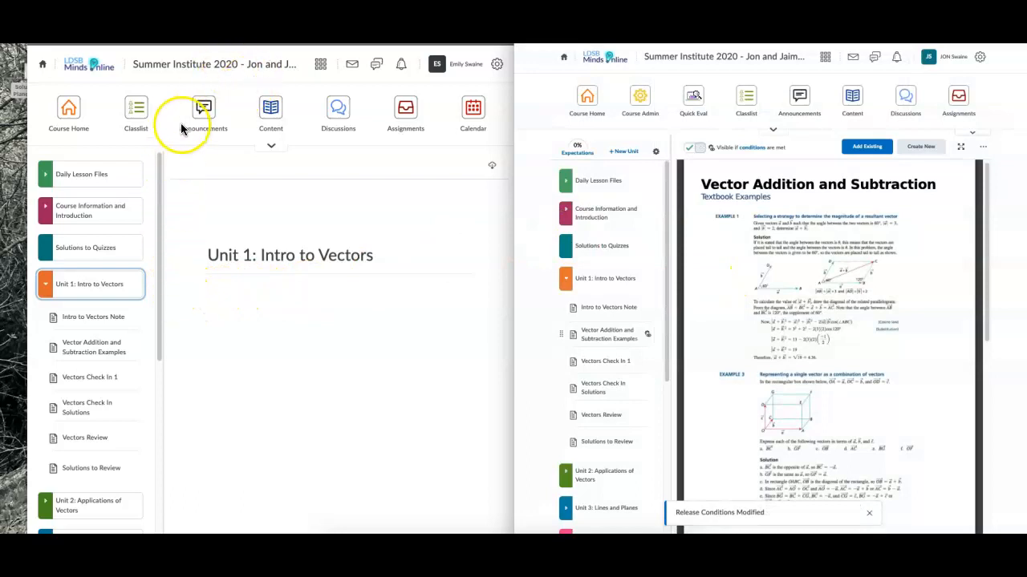
Step: Reload the content in the student view, expand Unit 1: Intro to Vectors and open Intro to Vectors Note
left_click(271, 113)
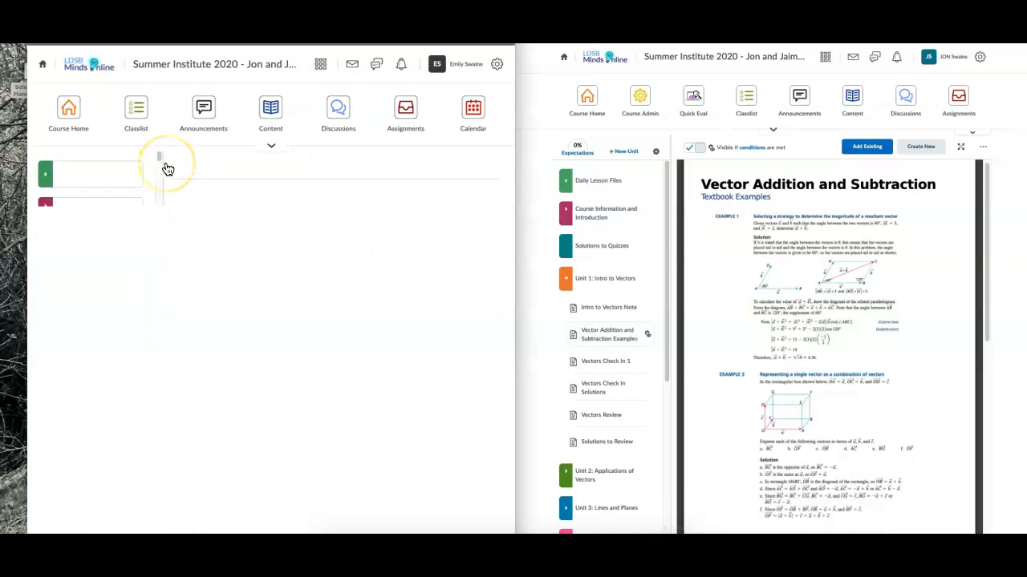
left_click(46, 285)
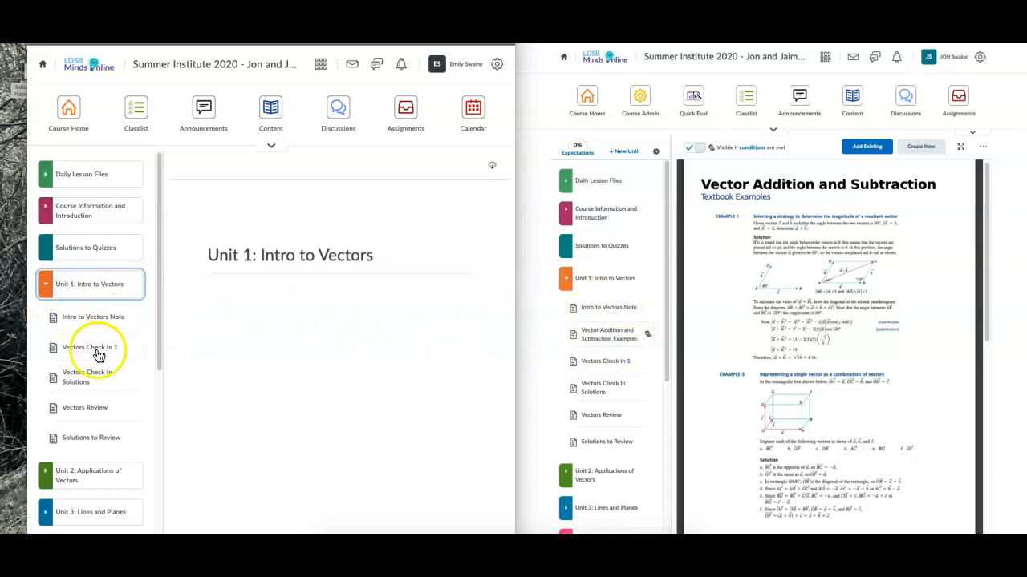
scroll(96, 360, "down", 1)
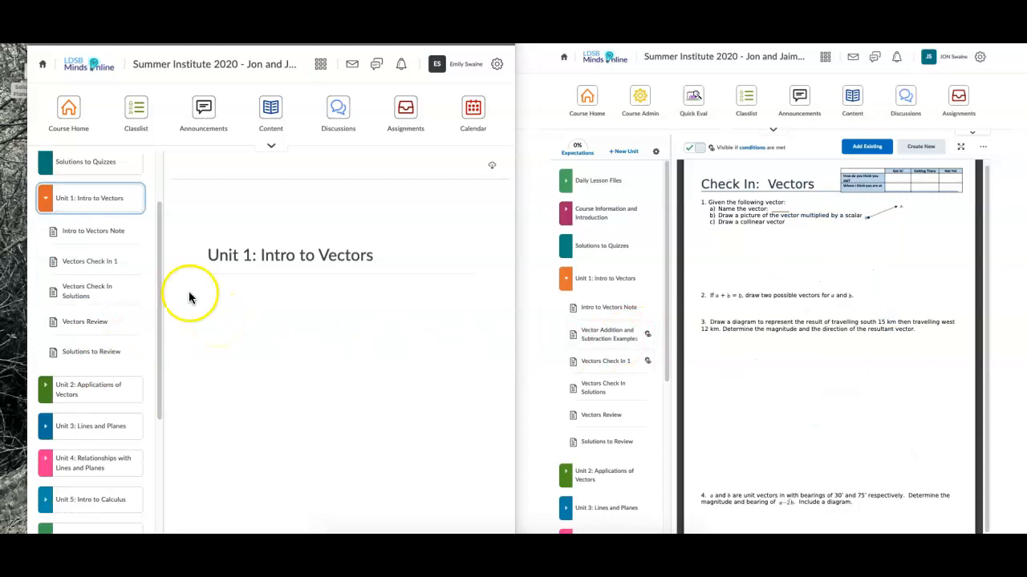
left_click(93, 235)
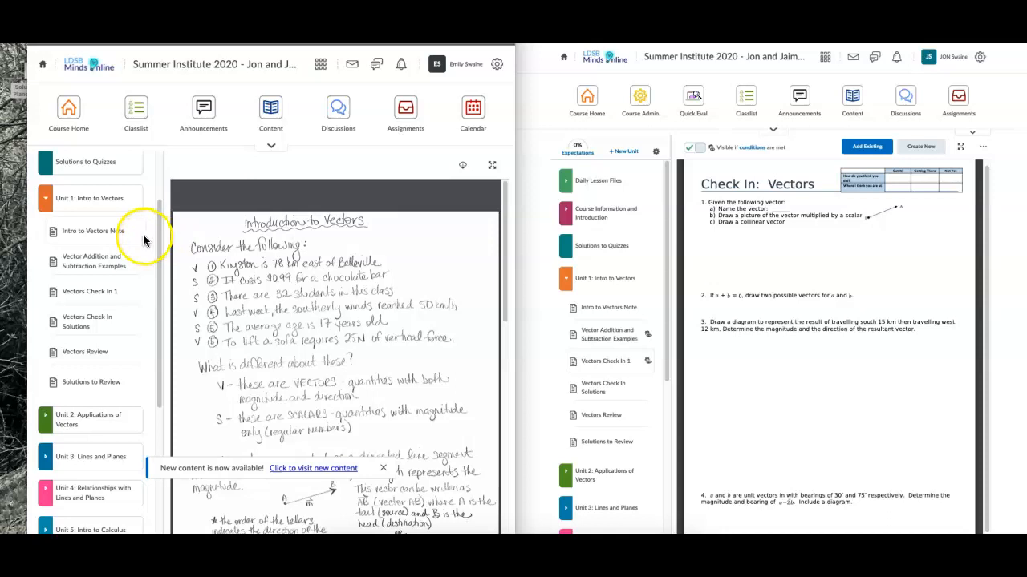
Step: Open the course's quiz list in the student view
left_click(275, 152)
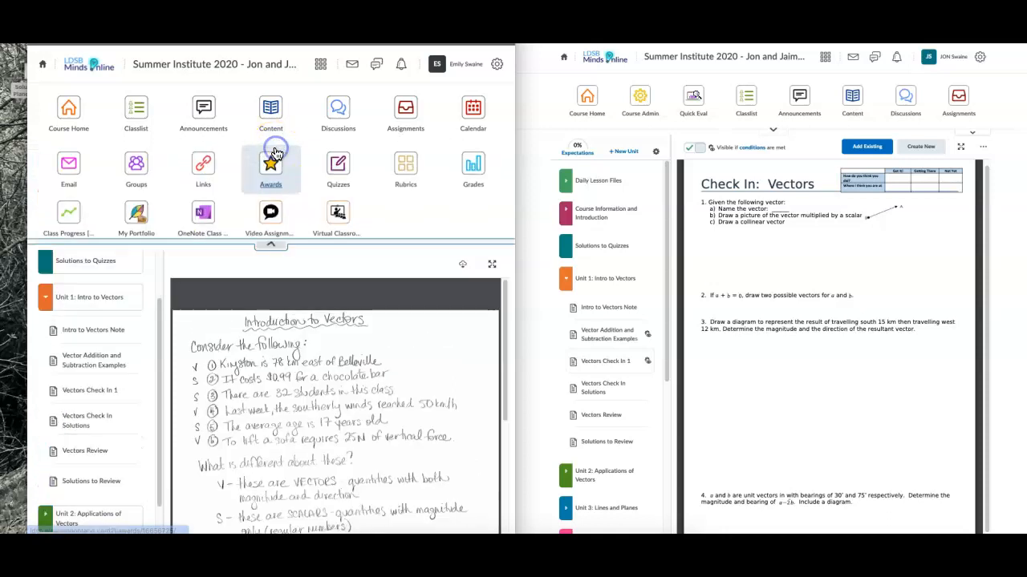
left_click(344, 159)
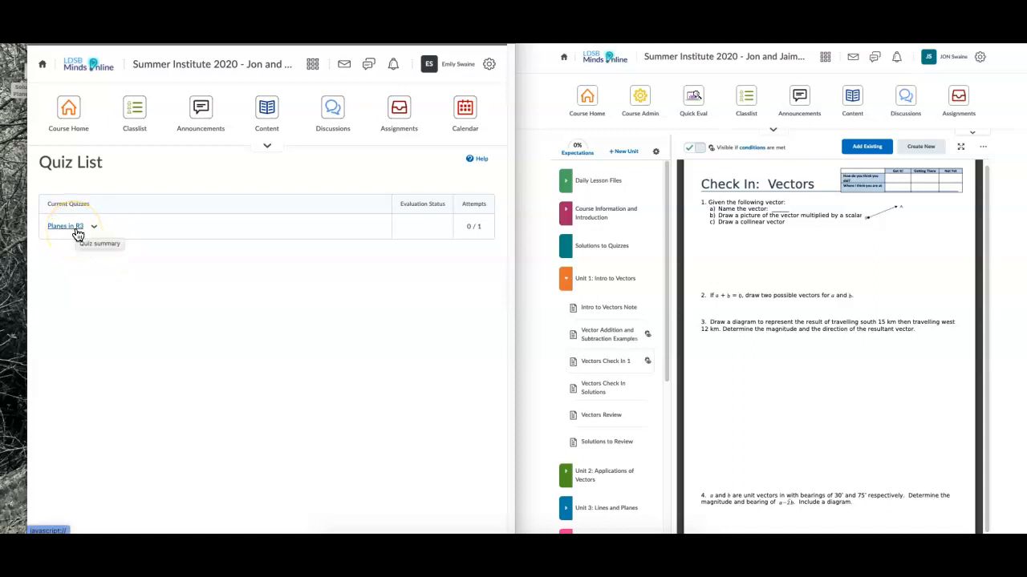
Step: In the instructor view, upload the Solution to Planes in R3 Assignment PDF to Solutions to Quizzes and make it visible to students
left_click(84, 231)
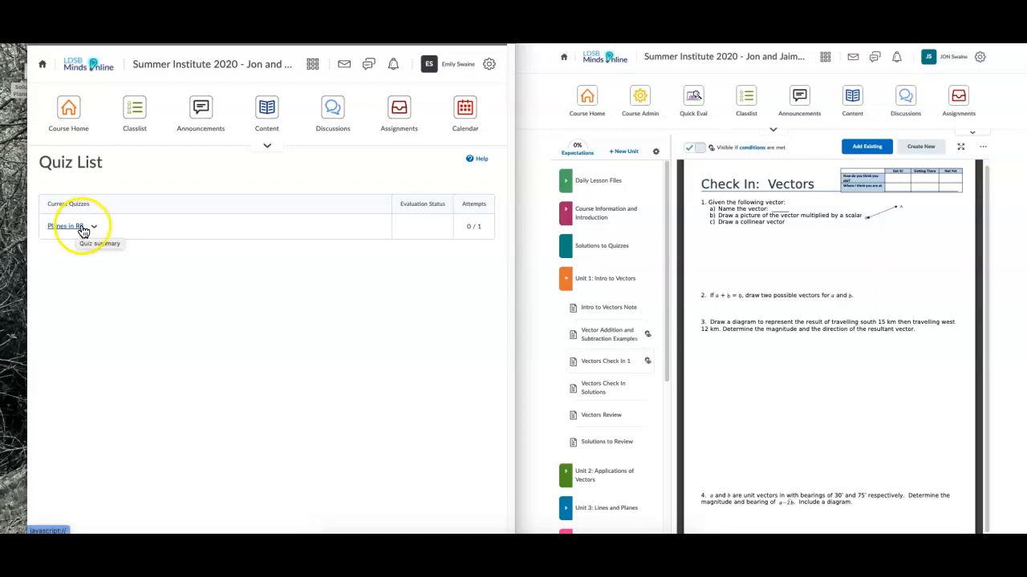
left_click(600, 251)
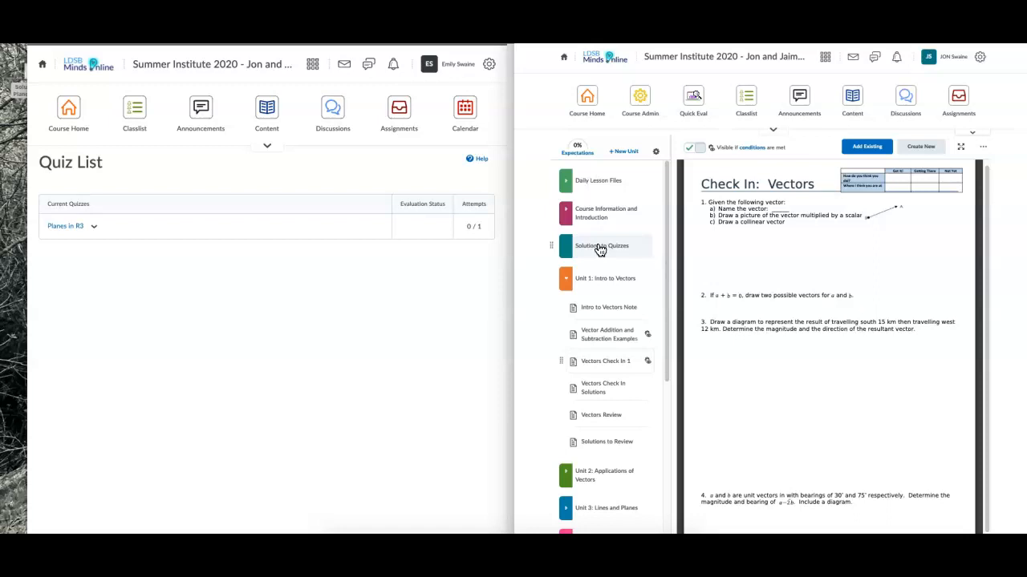
left_click(600, 250)
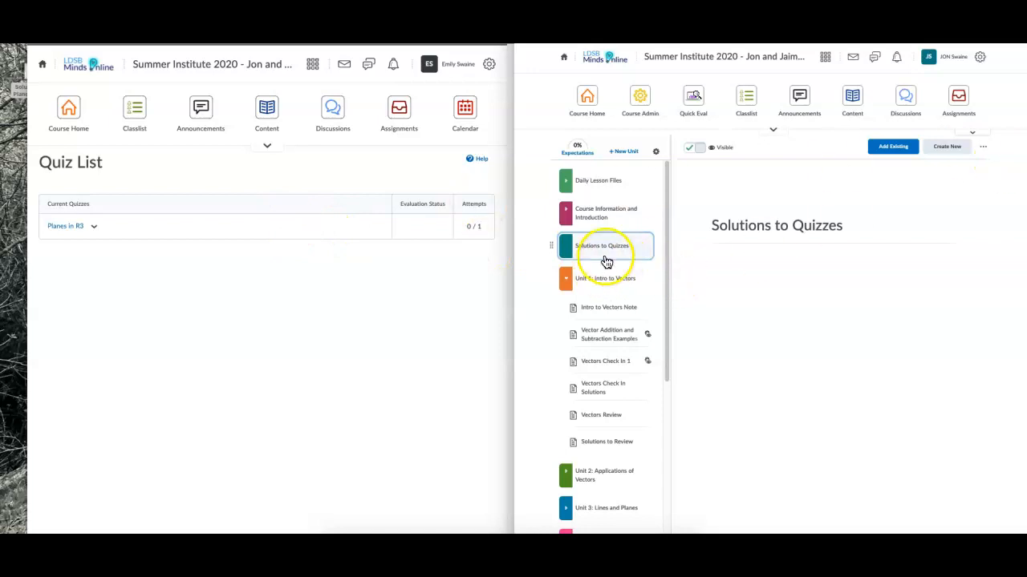
left_click(985, 150)
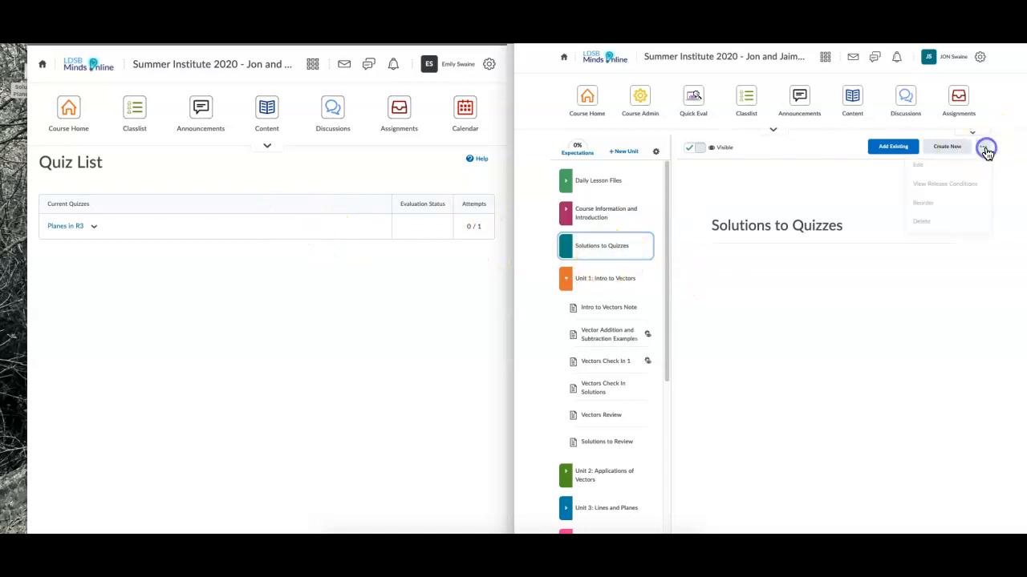
left_click(895, 150)
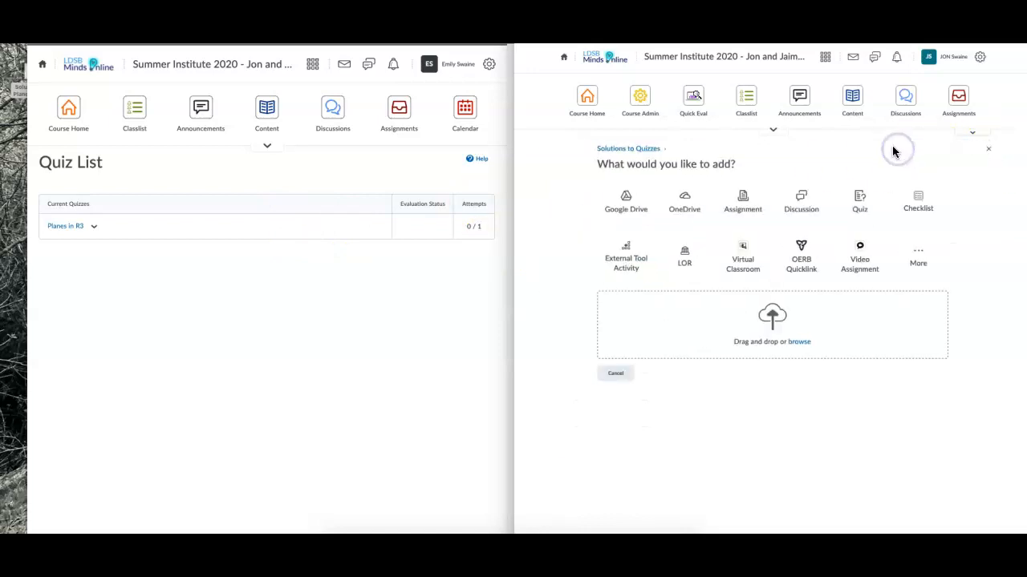
left_click_drag(18, 97, 534, 325)
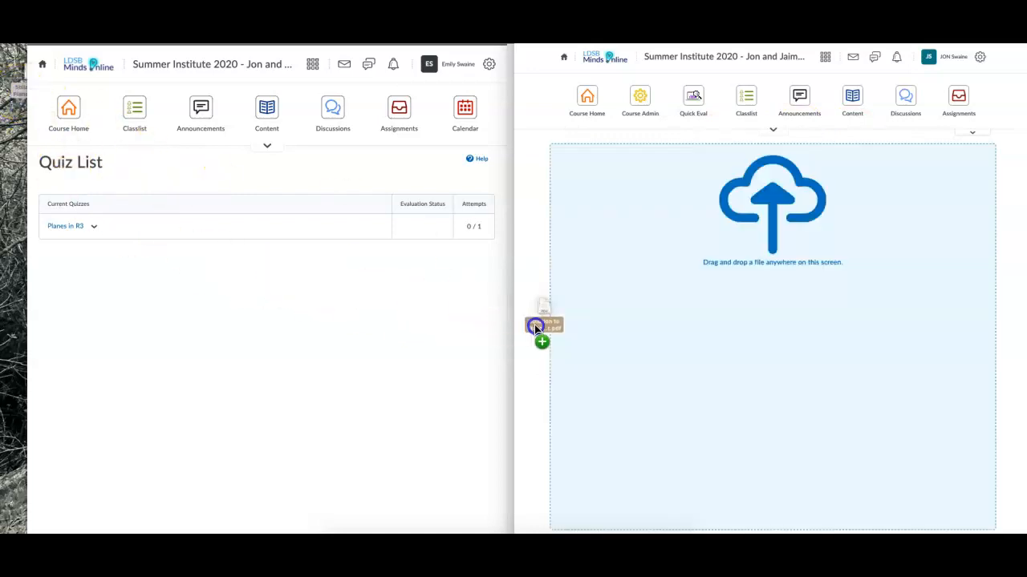
left_click_drag(751, 309, 751, 309)
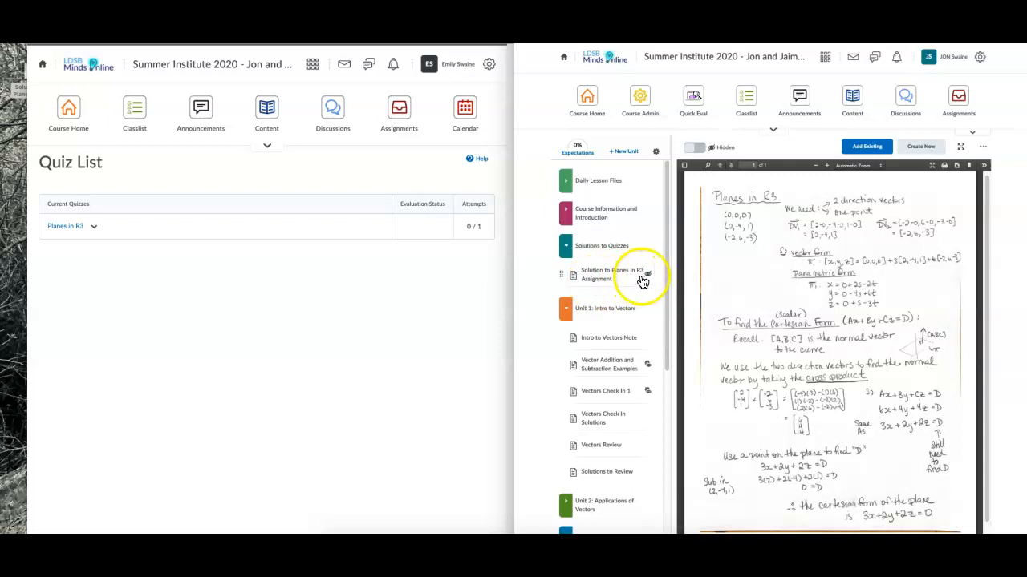
left_click(696, 151)
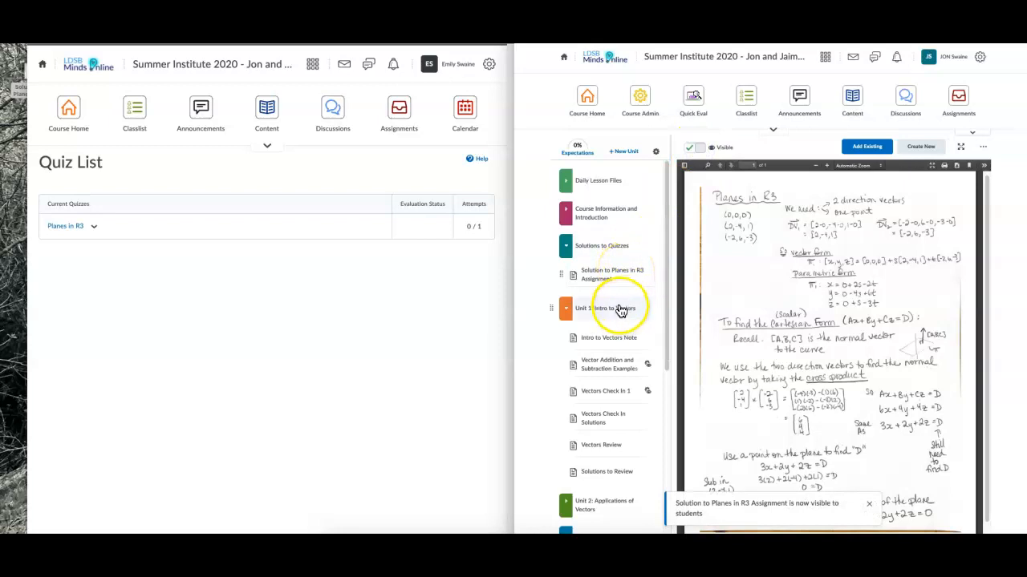
Step: Start a new release condition for Solution to Planes in R3 Assignment with the condition type Completed quiz attempt
left_click(983, 148)
left_click(963, 195)
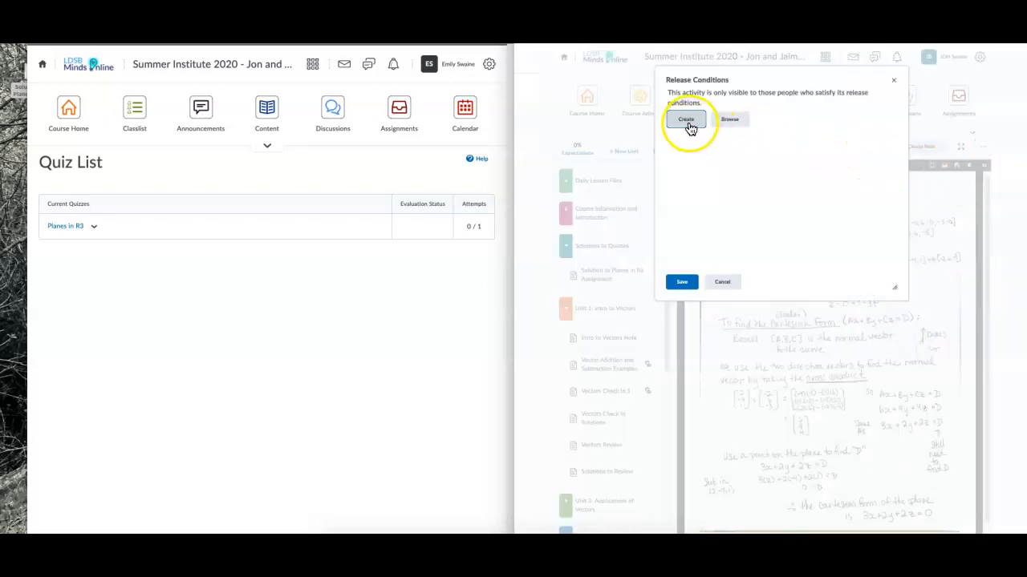
left_click(687, 122)
left_click(713, 135)
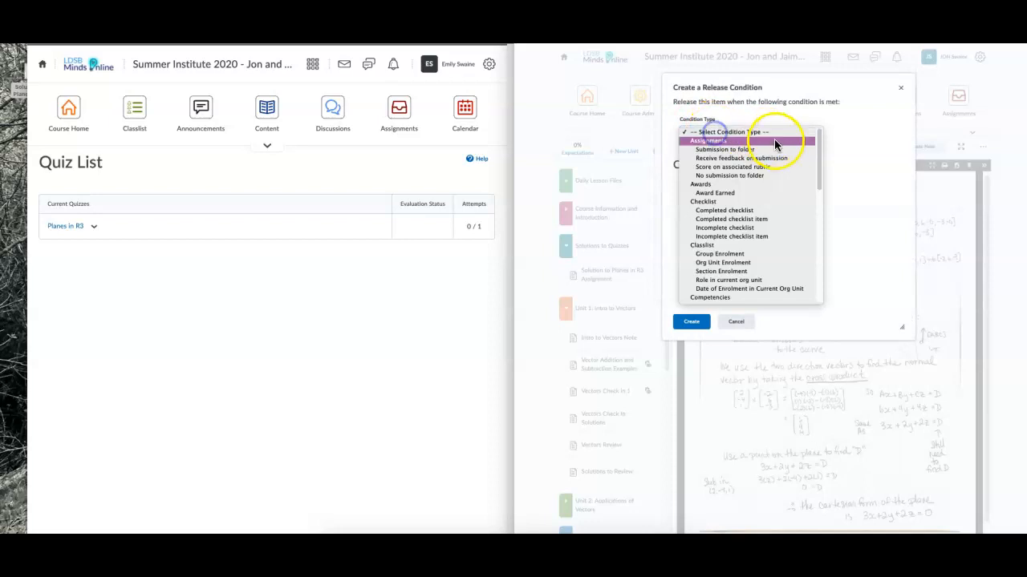
left_click_drag(818, 146, 813, 270)
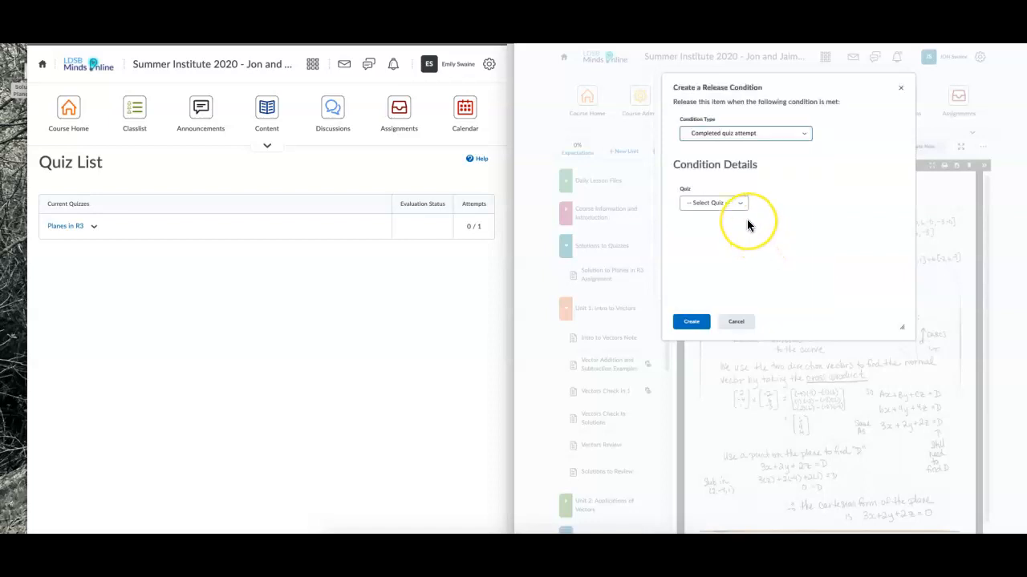
Step: Set the condition's quiz to Planes in R3 with 1 attempt, create it and save the release conditions
left_click(733, 205)
left_click(730, 217)
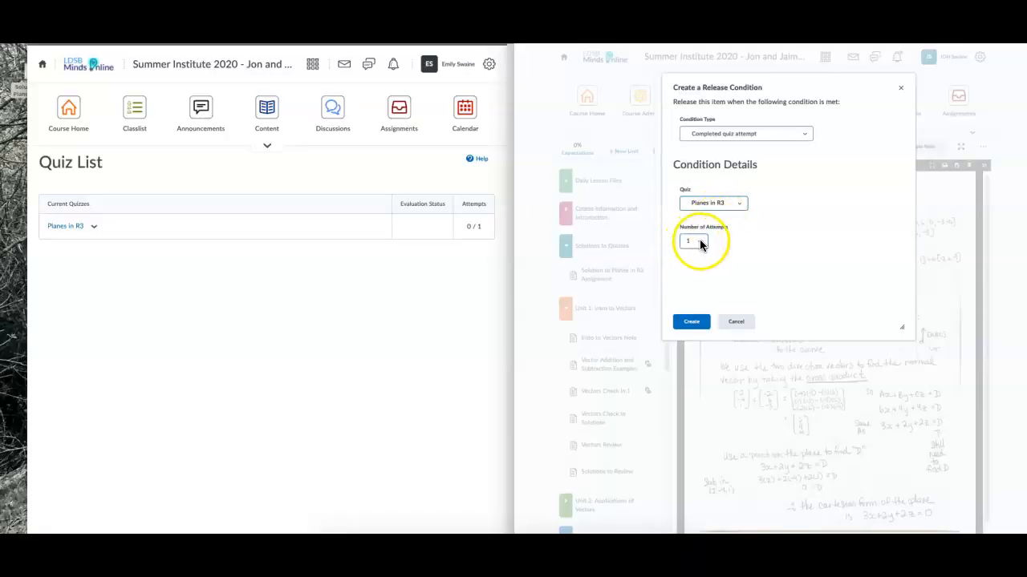
left_click(699, 241)
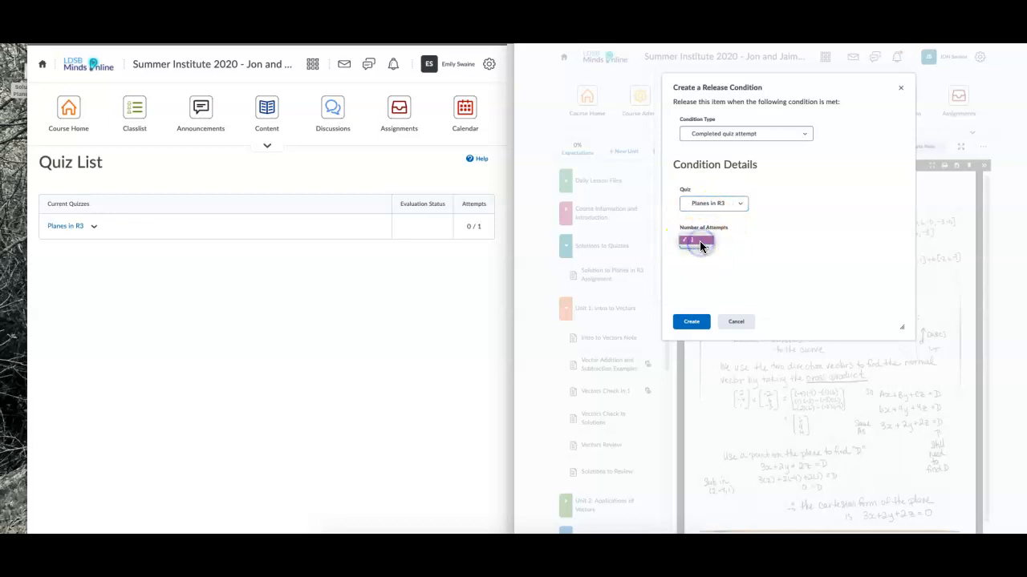
left_click(701, 240)
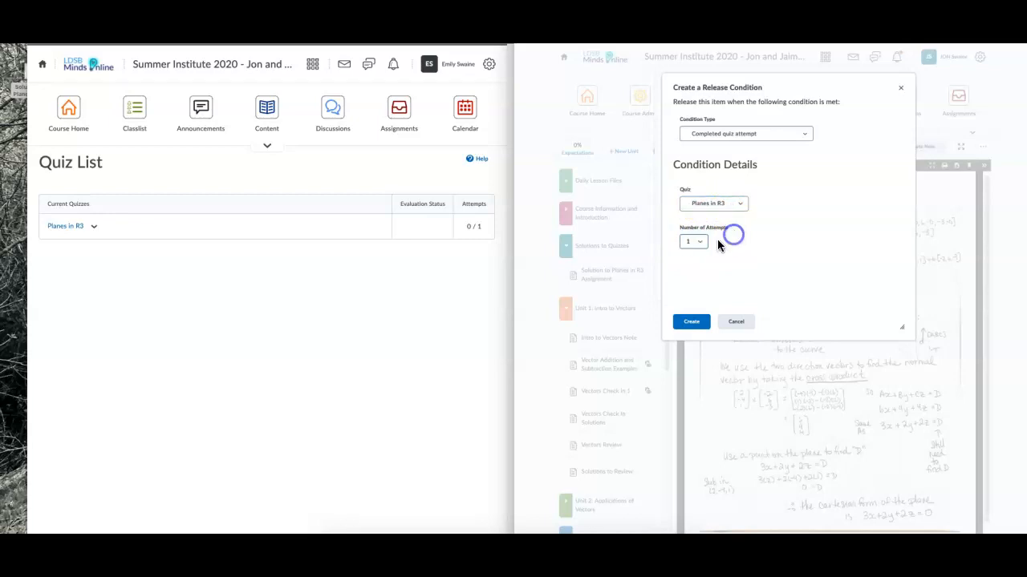
left_click(693, 322)
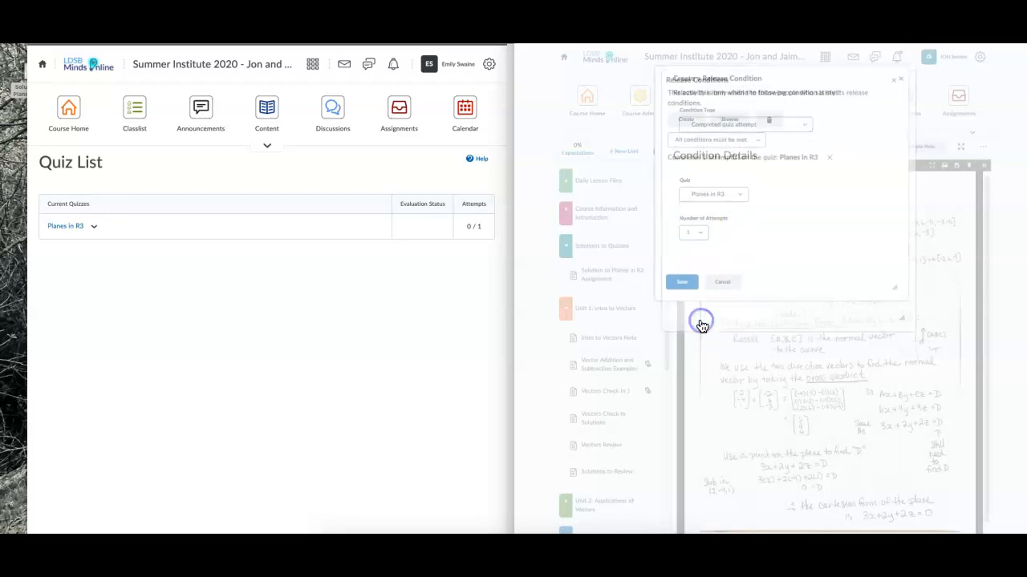
left_click(682, 282)
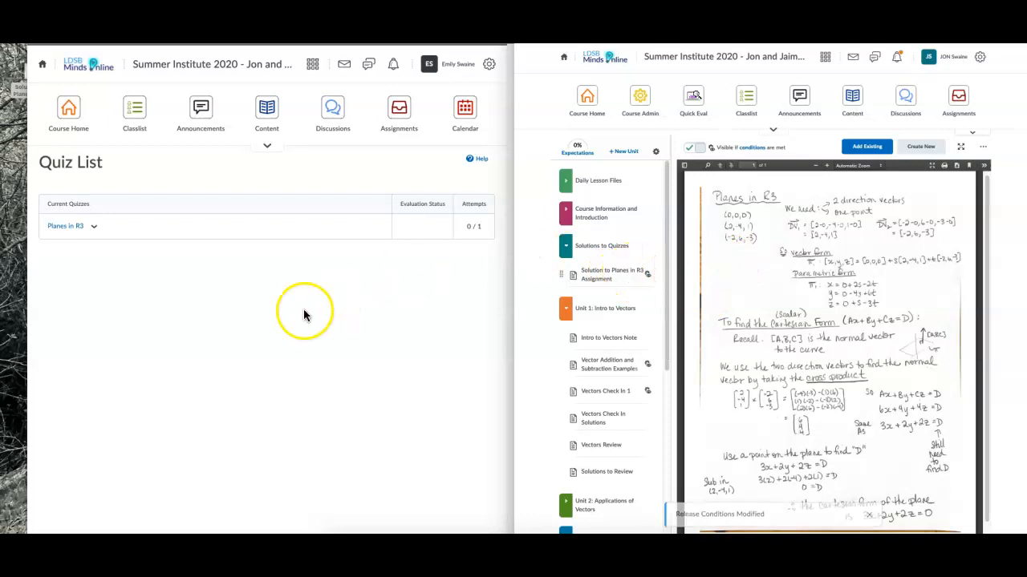
Step: Return to the course content in the student view and check what Solutions to Quizzes contains
left_click(280, 312)
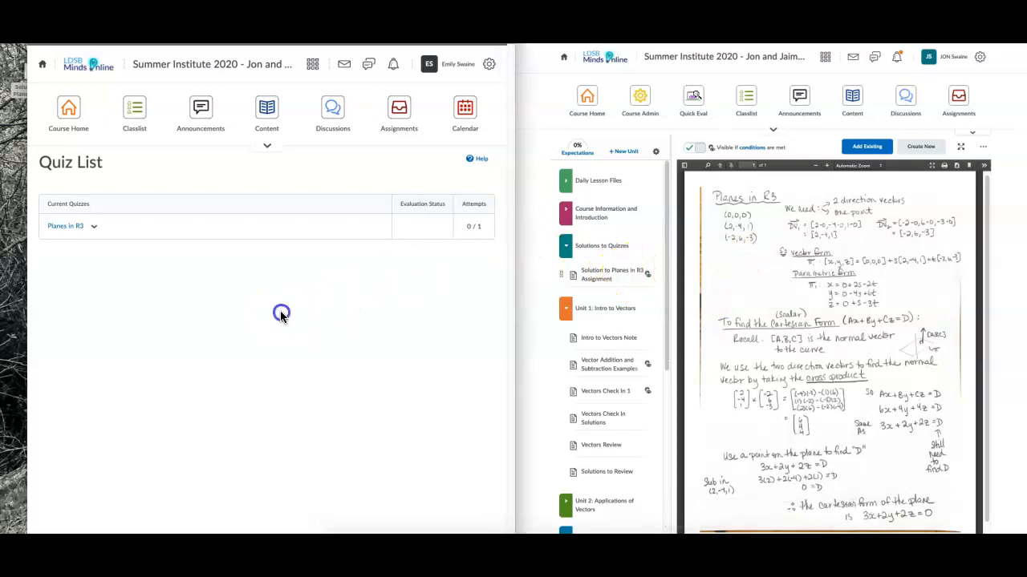
left_click(266, 118)
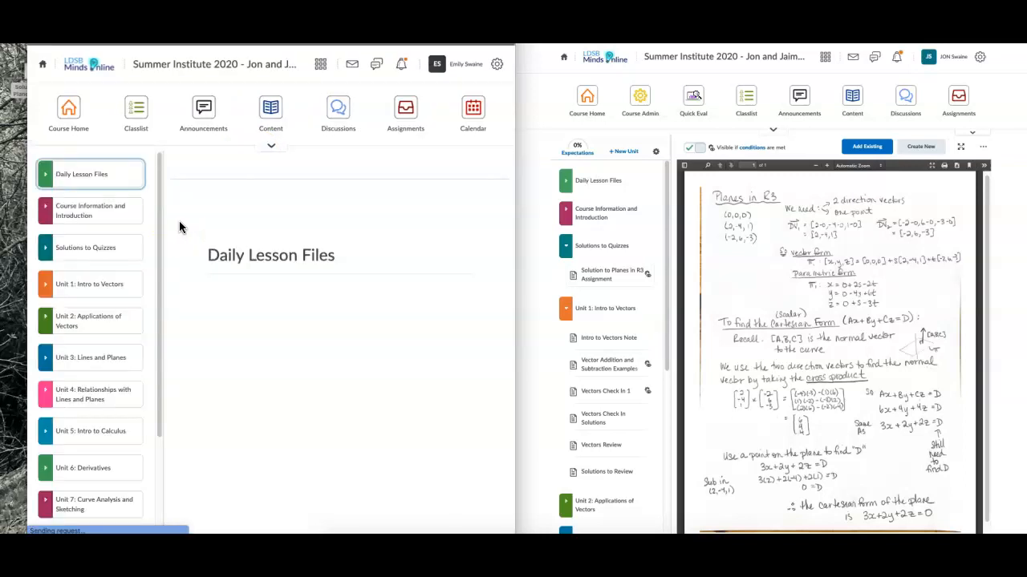
left_click(50, 254)
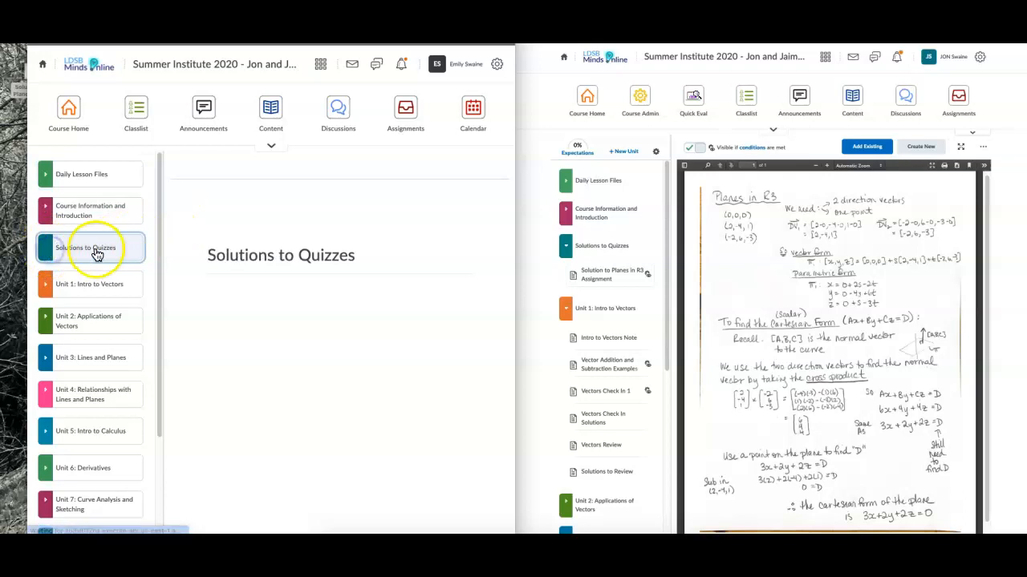
Step: Open the quiz list in the student view and start the Planes in R3 quiz
left_click(278, 151)
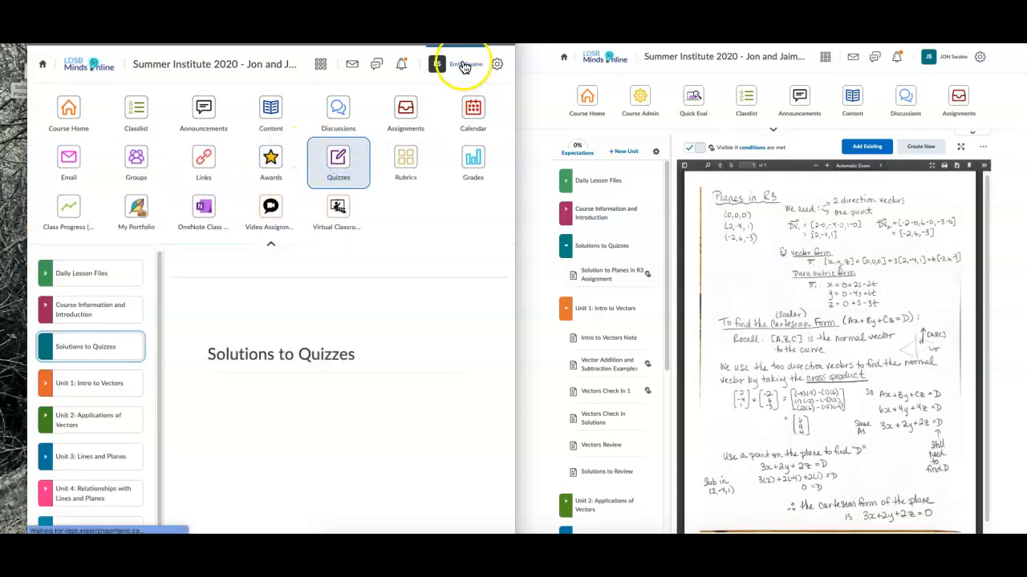
left_click(338, 170)
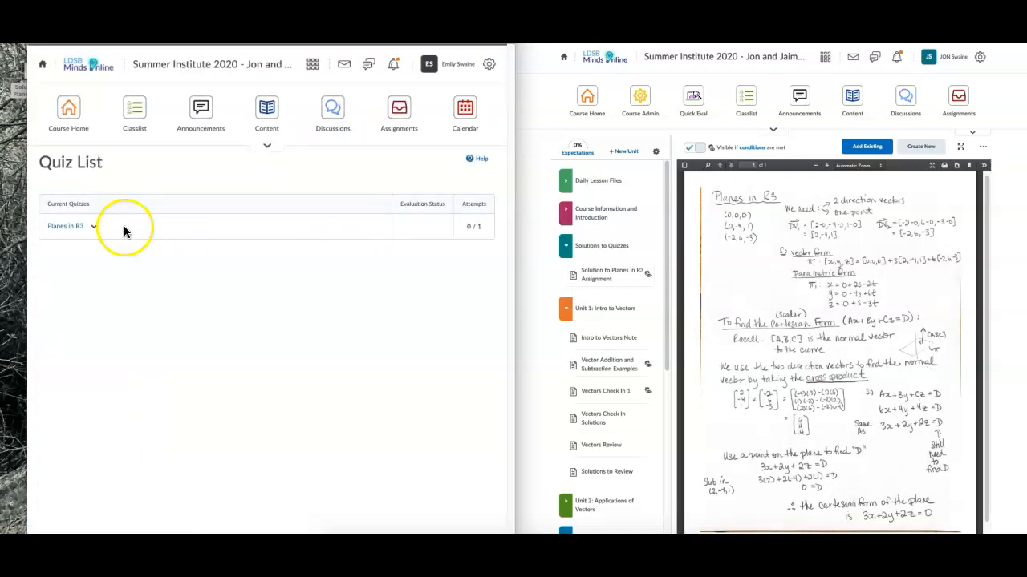
left_click(82, 229)
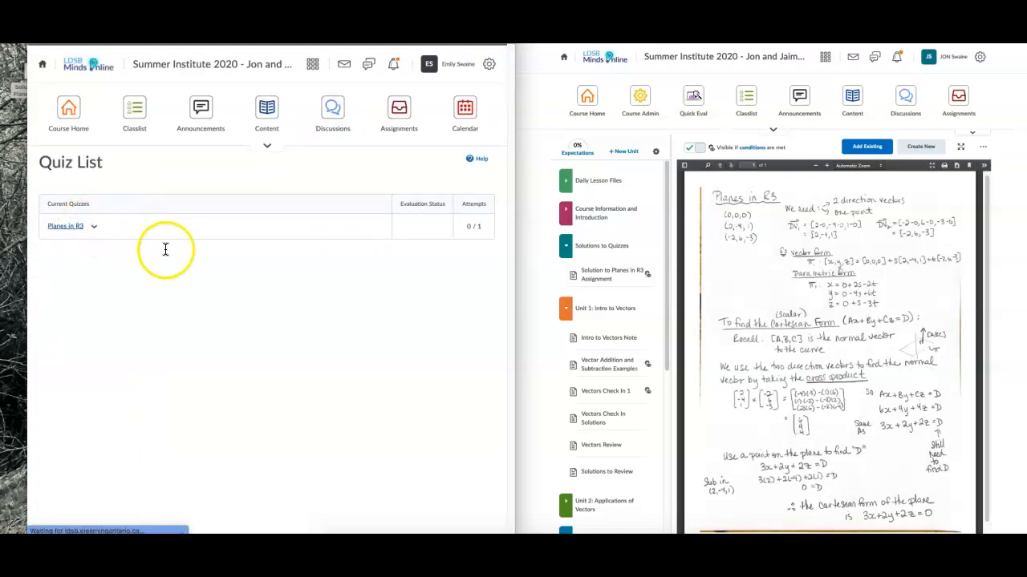
left_click(64, 510)
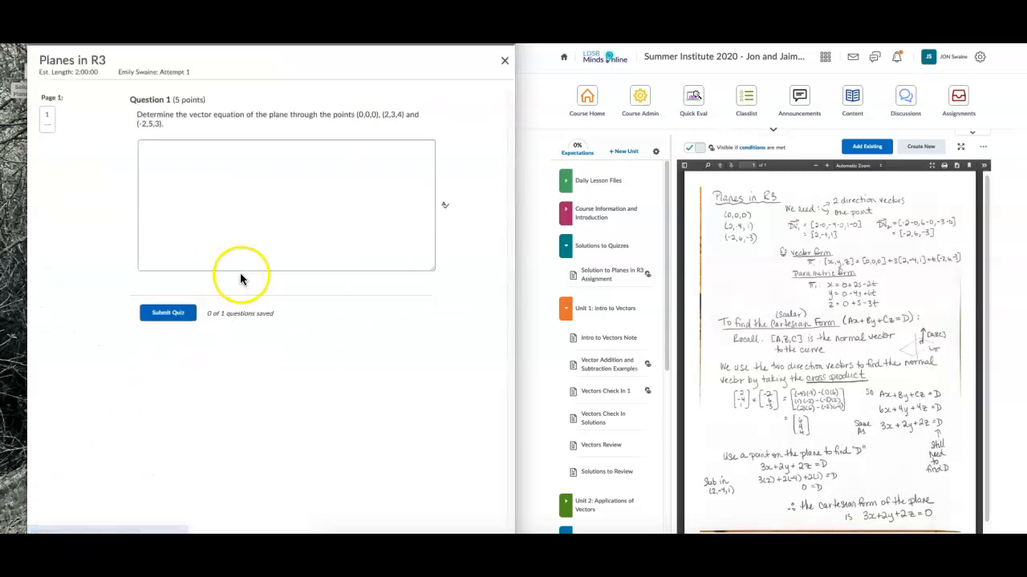
Step: Answer Question 1 with Stuff, submit the quiz and finish the submission review
left_click(218, 181)
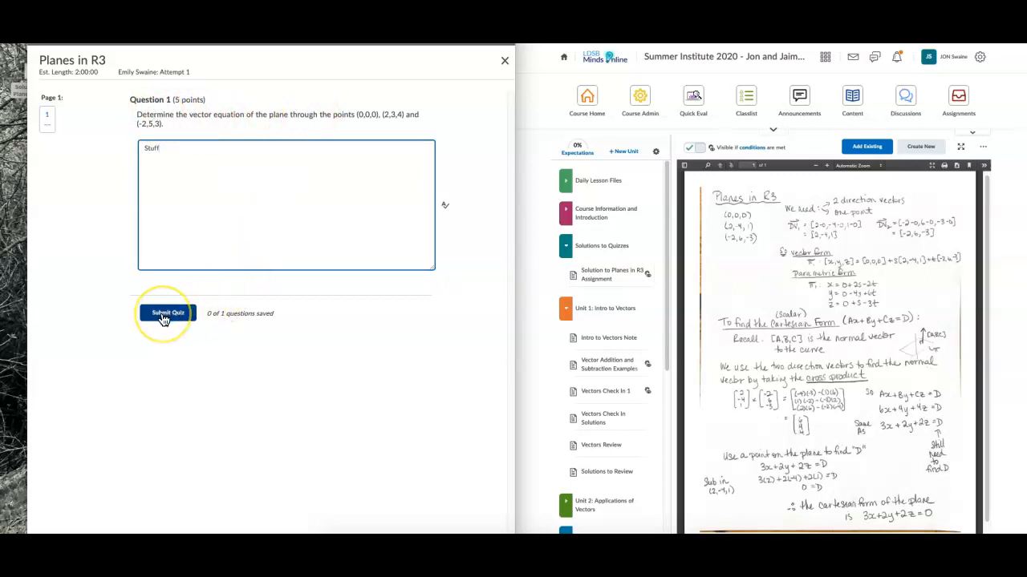
left_click(163, 316)
left_click(156, 178)
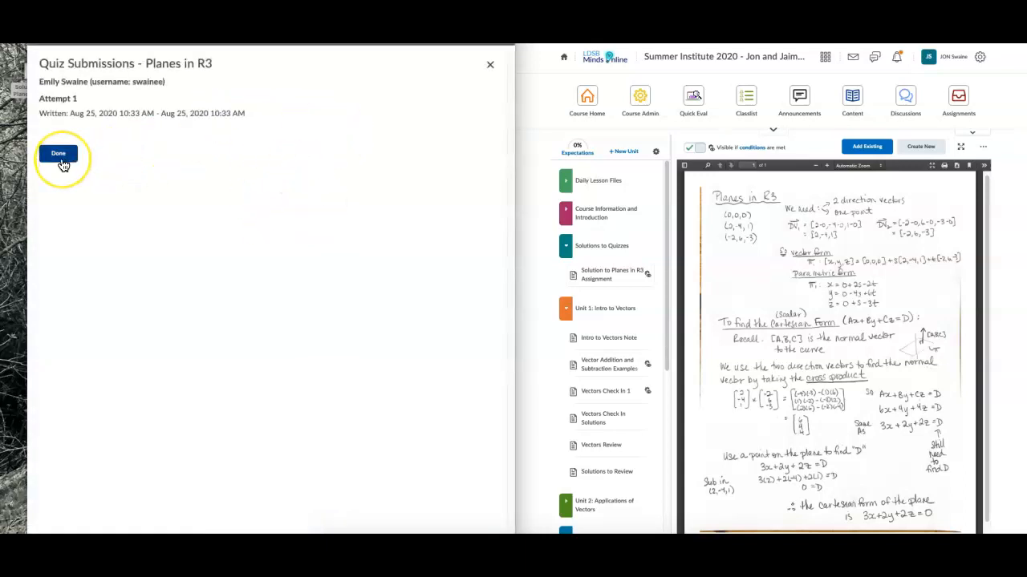
left_click(62, 163)
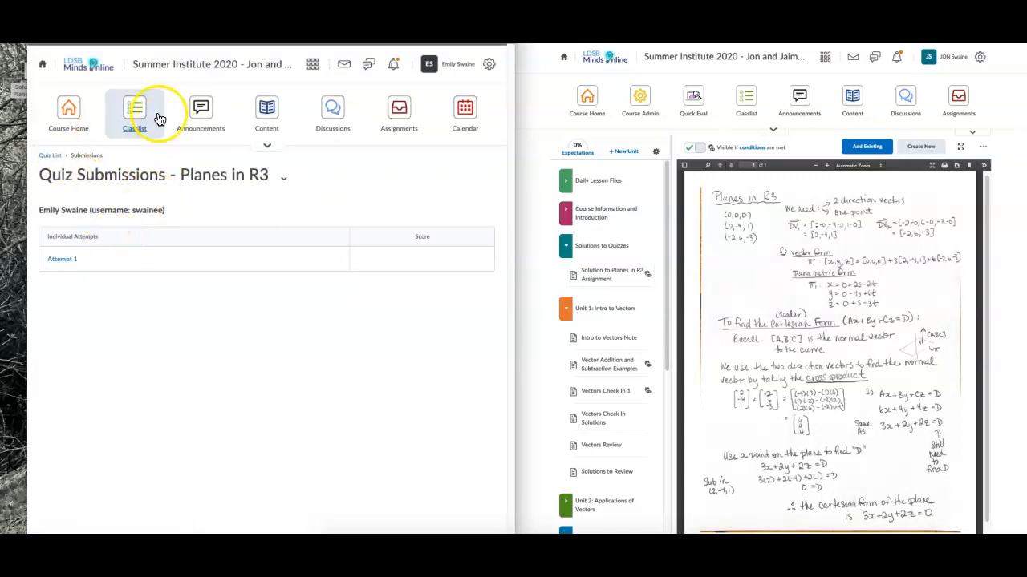
Step: Reopen the content in the student view, expand Solutions to Quizzes and open Solution to Planes in R3 Assignment
left_click(267, 111)
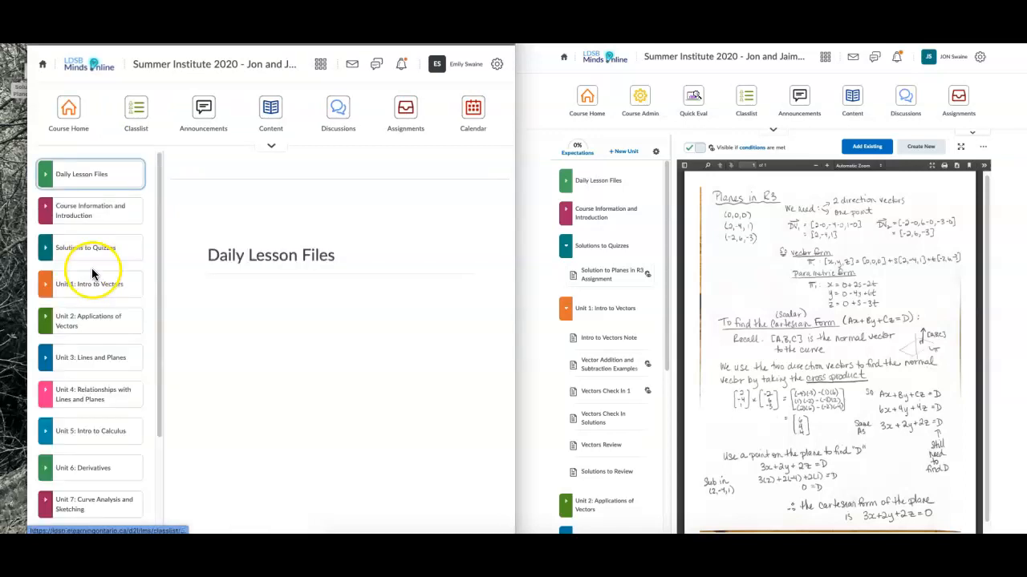
left_click(54, 248)
left_click(78, 286)
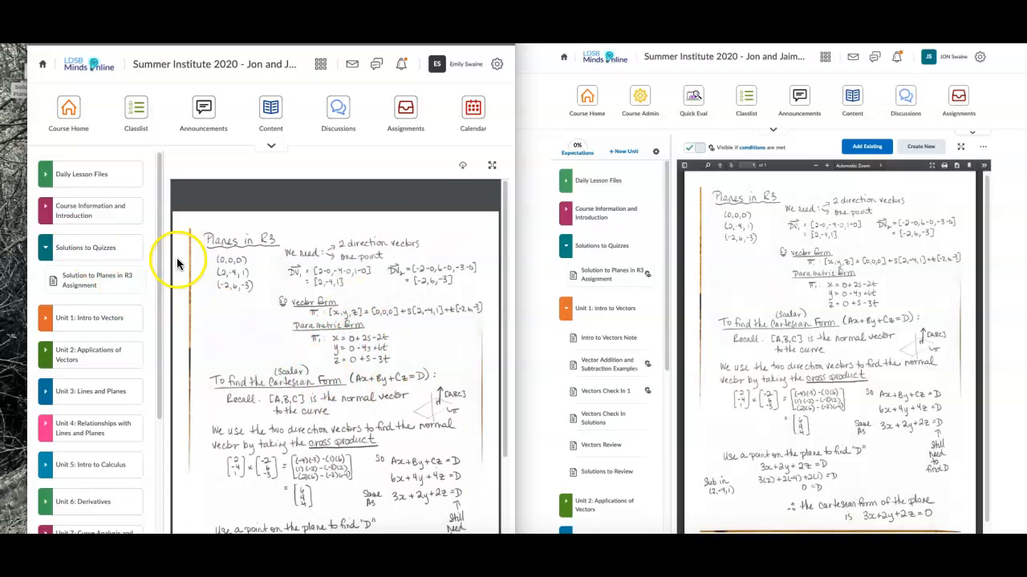
Step: Open the release conditions of Solution to Planes in R3 Assignment in the instructor view and examine the all-or-any condition options
left_click(984, 147)
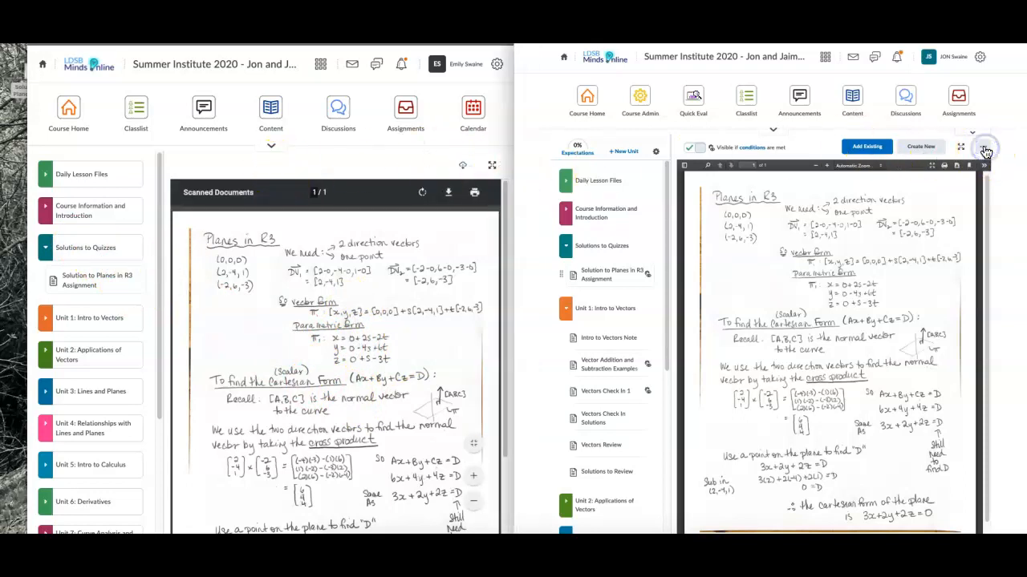
left_click(963, 186)
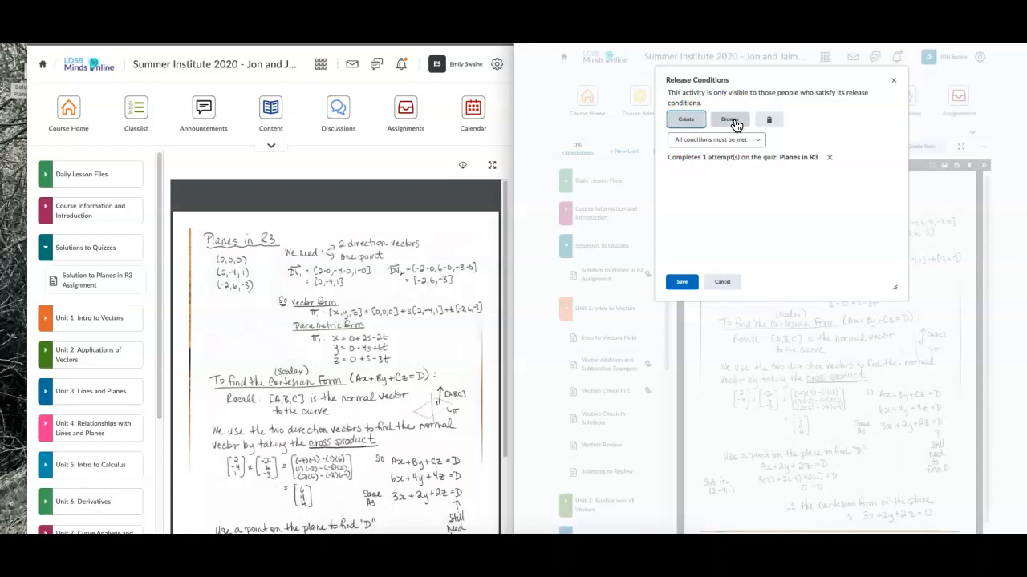
left_click(752, 141)
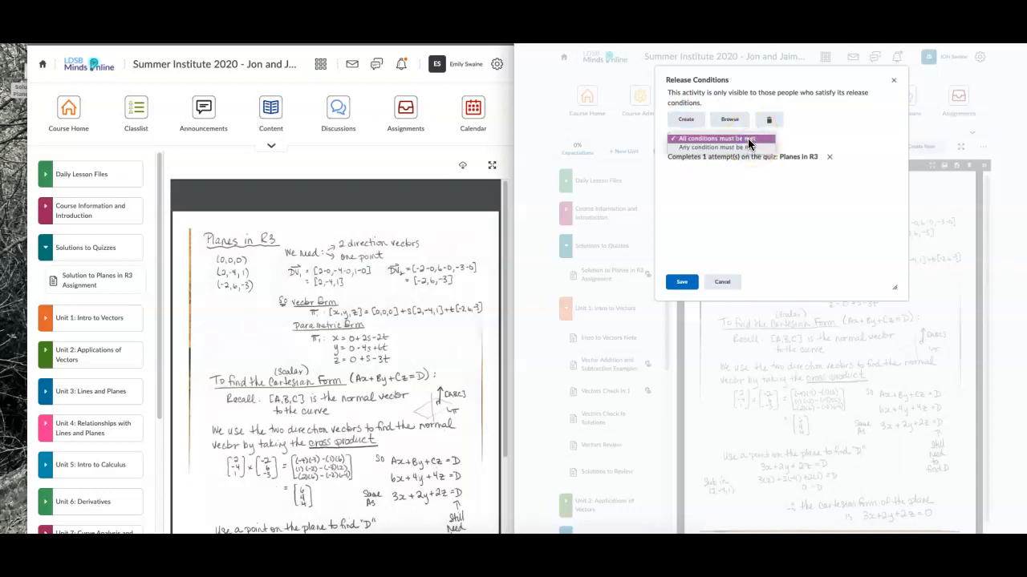
left_click(705, 150)
left_click(711, 184)
Step: Look through the available condition types for another release condition, from Assignments down to Surveys, and cancel its creation
left_click(697, 125)
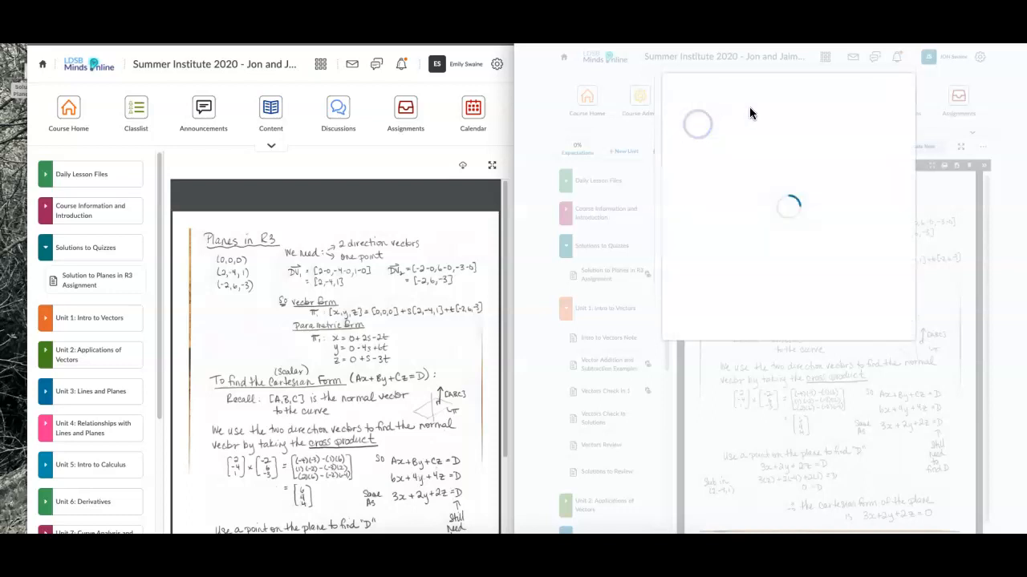
left_click(813, 138)
left_click(724, 142)
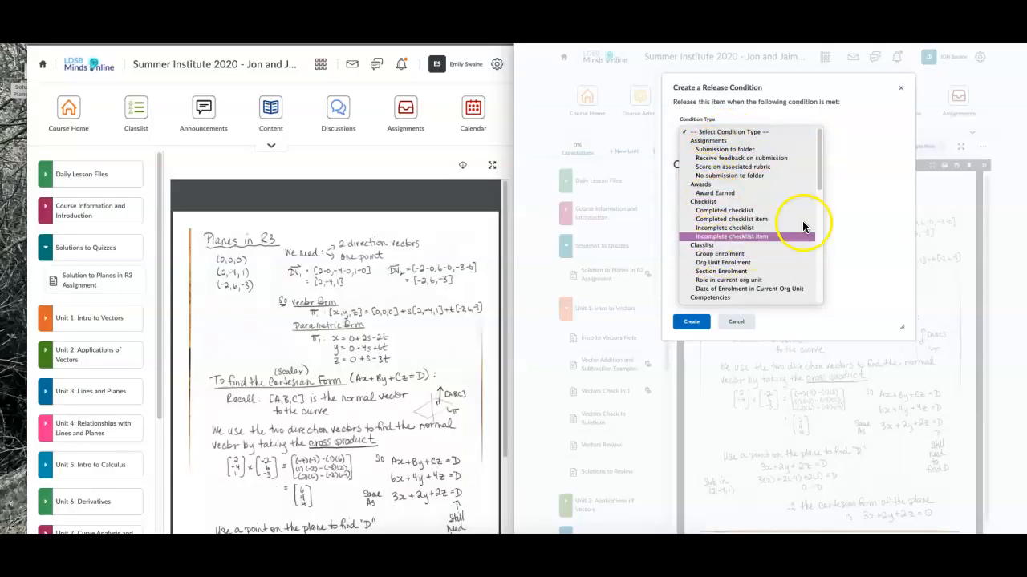
left_click_drag(821, 180, 820, 296)
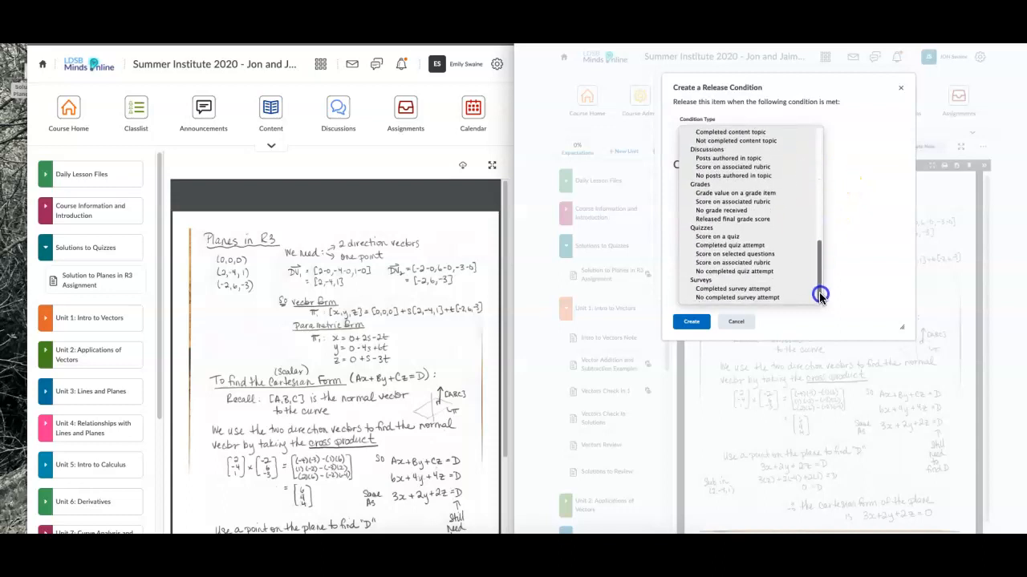
left_click(742, 328)
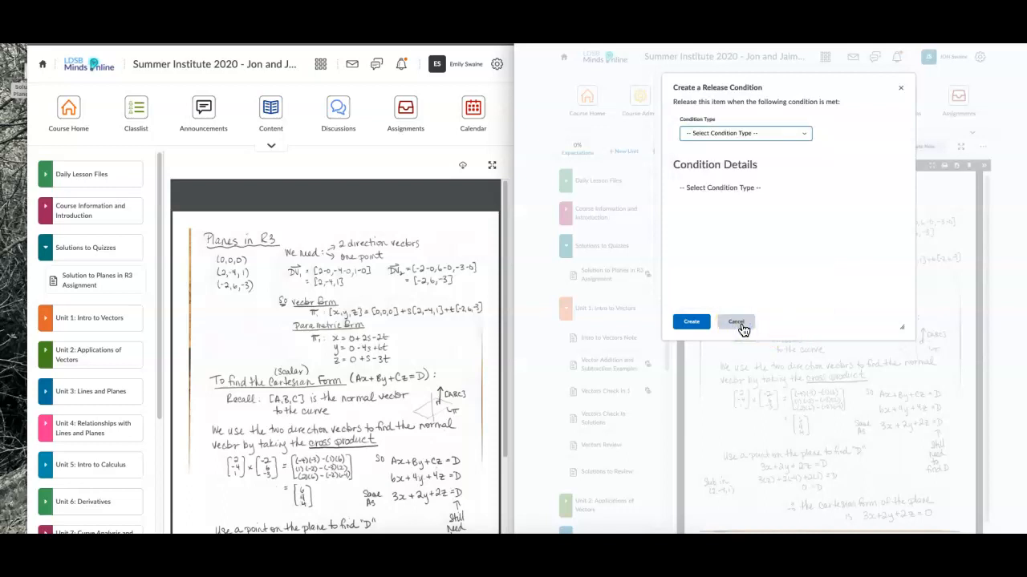